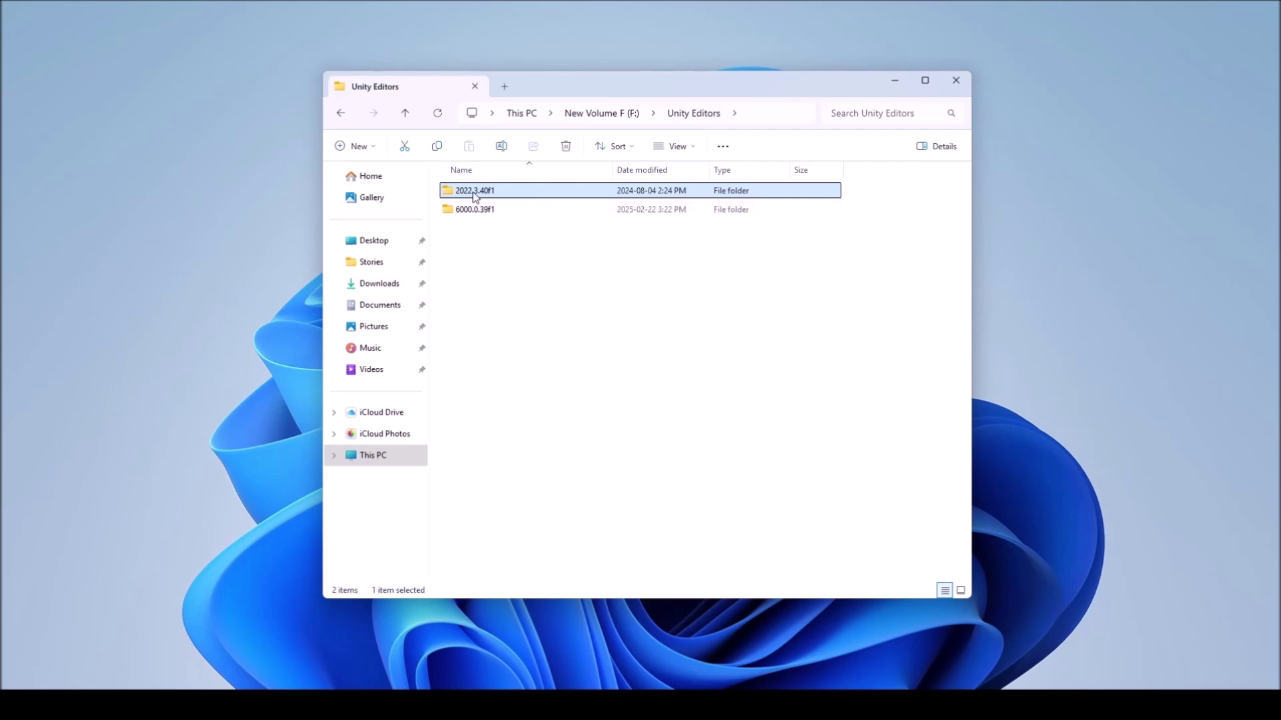
- Browse from the 2022.3.40f1 folder through Editor, Data and Resources to the PackageManager folder, and return to Resources
double_click(506, 192)
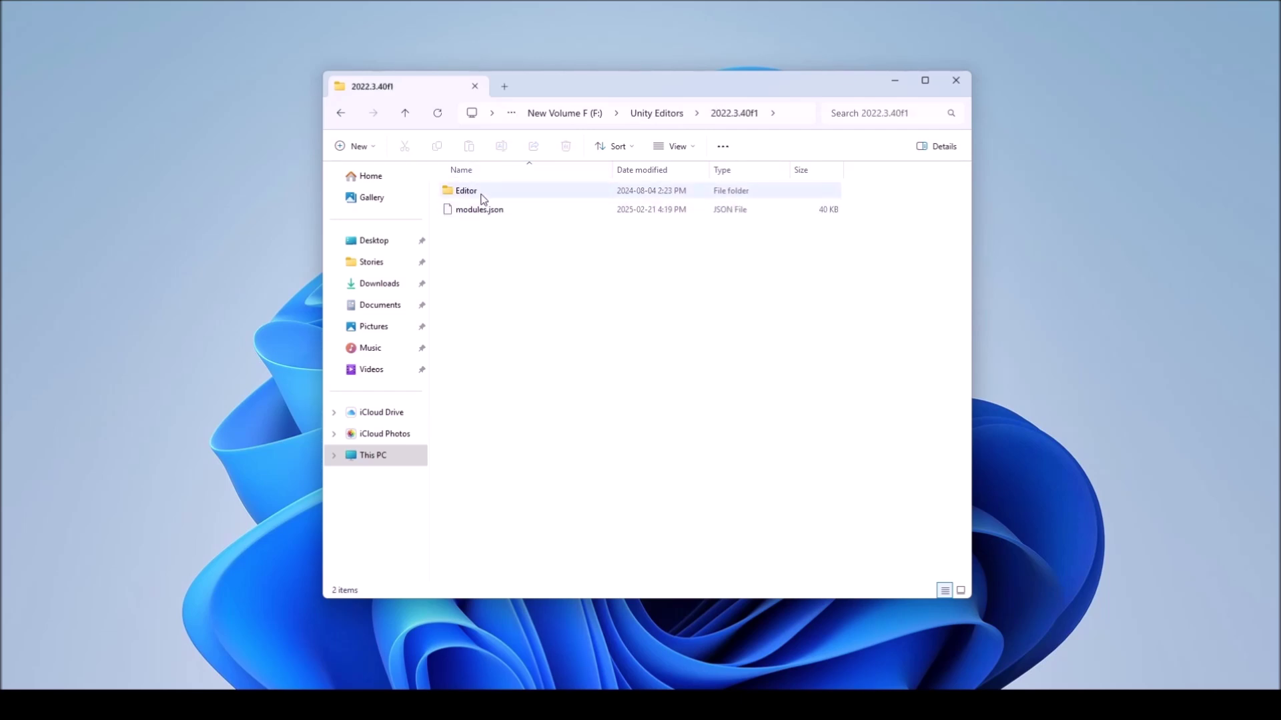
double_click(484, 193)
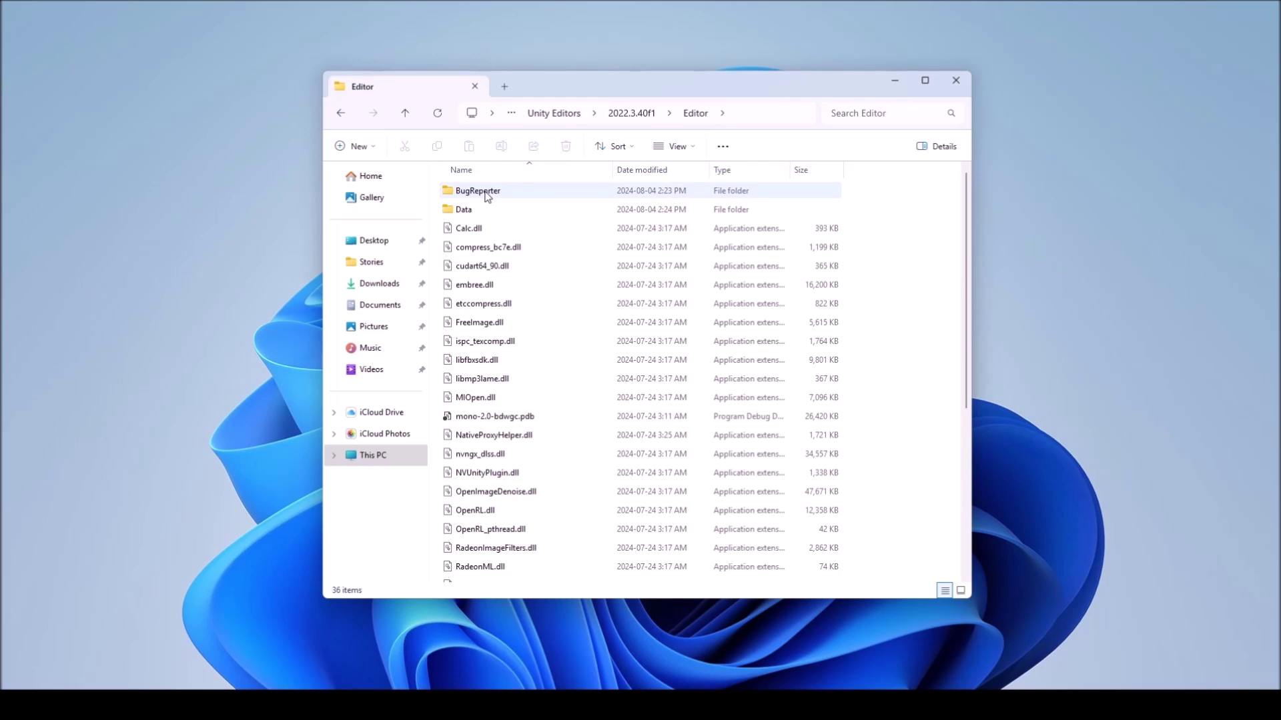
double_click(465, 210)
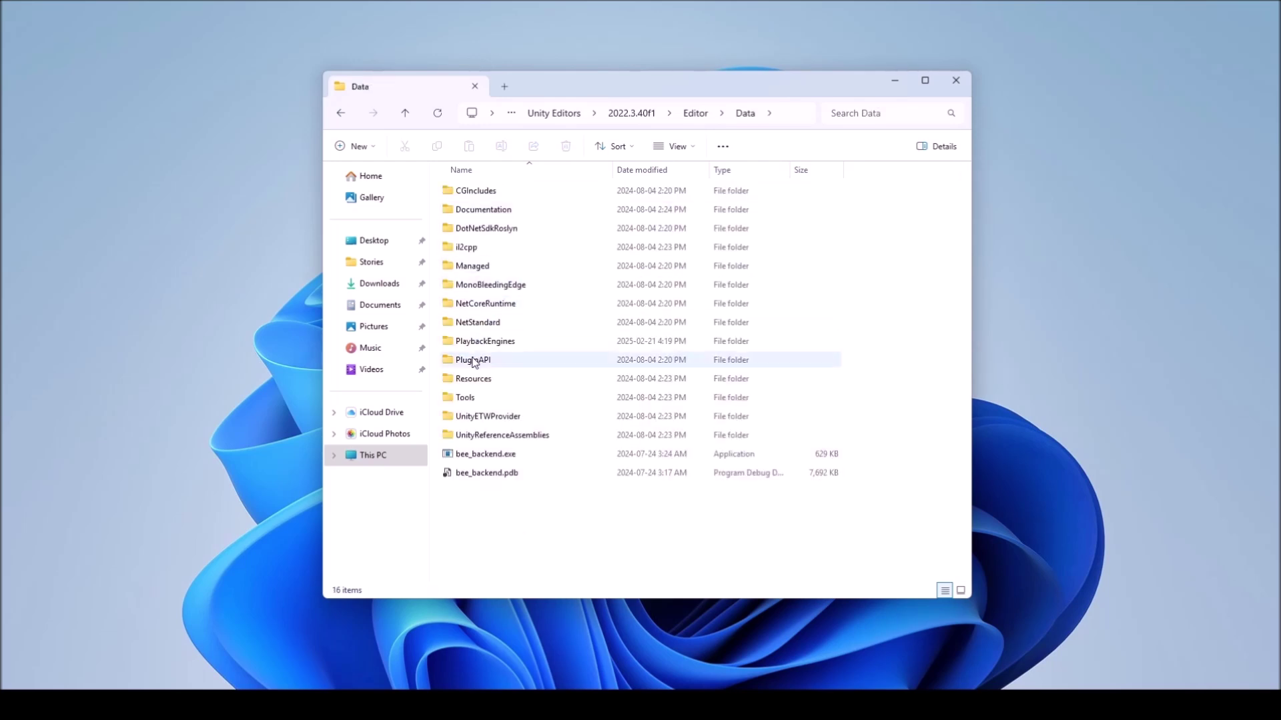
double_click(477, 379)
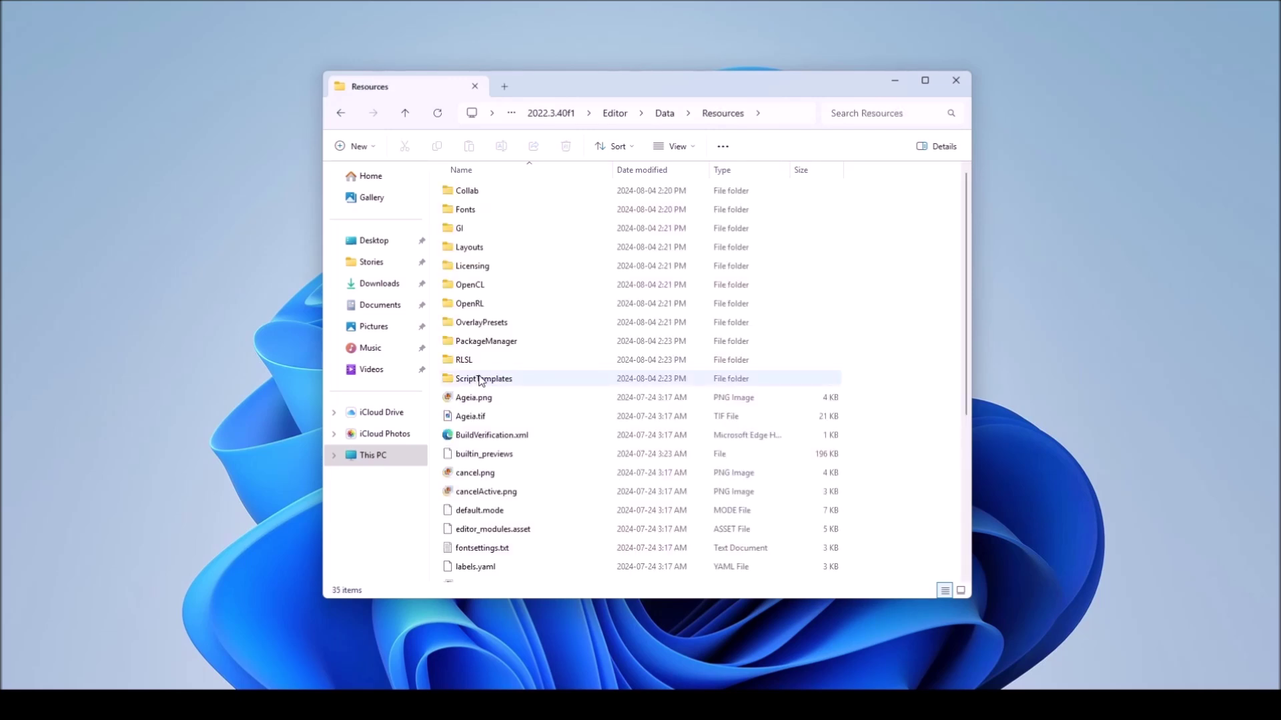
left_click(478, 344)
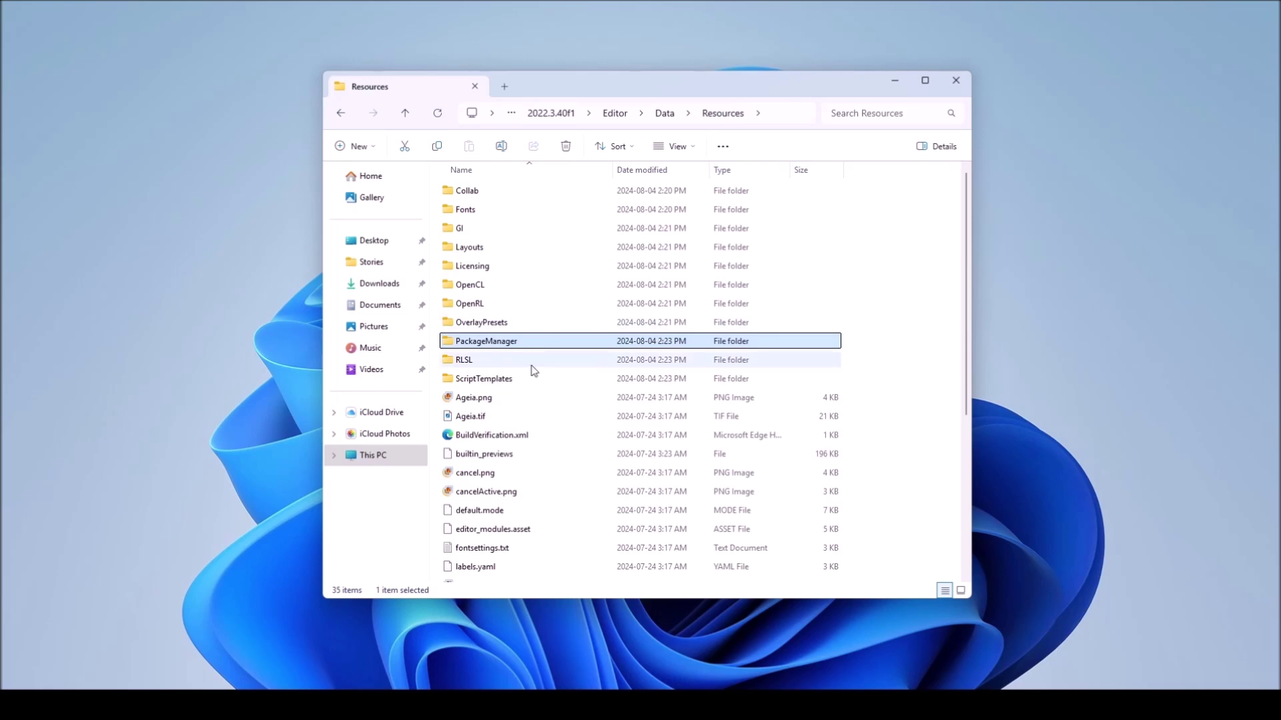
double_click(560, 343)
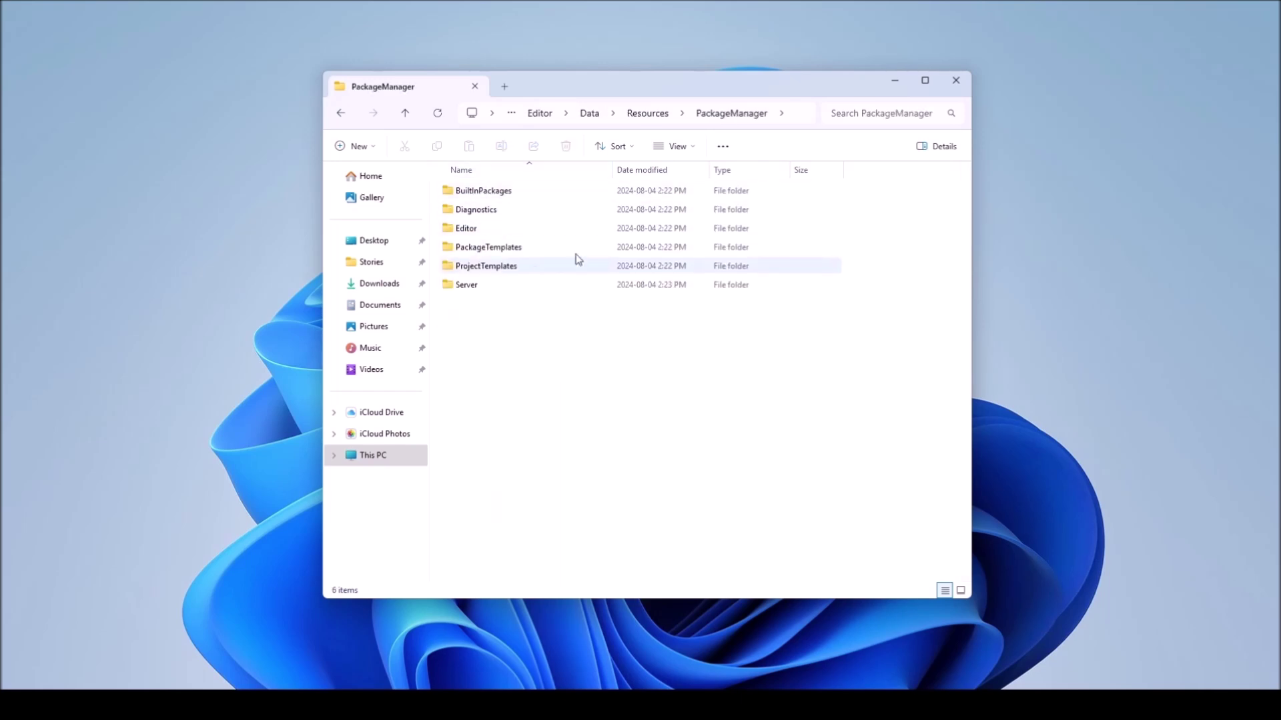
left_click(340, 114)
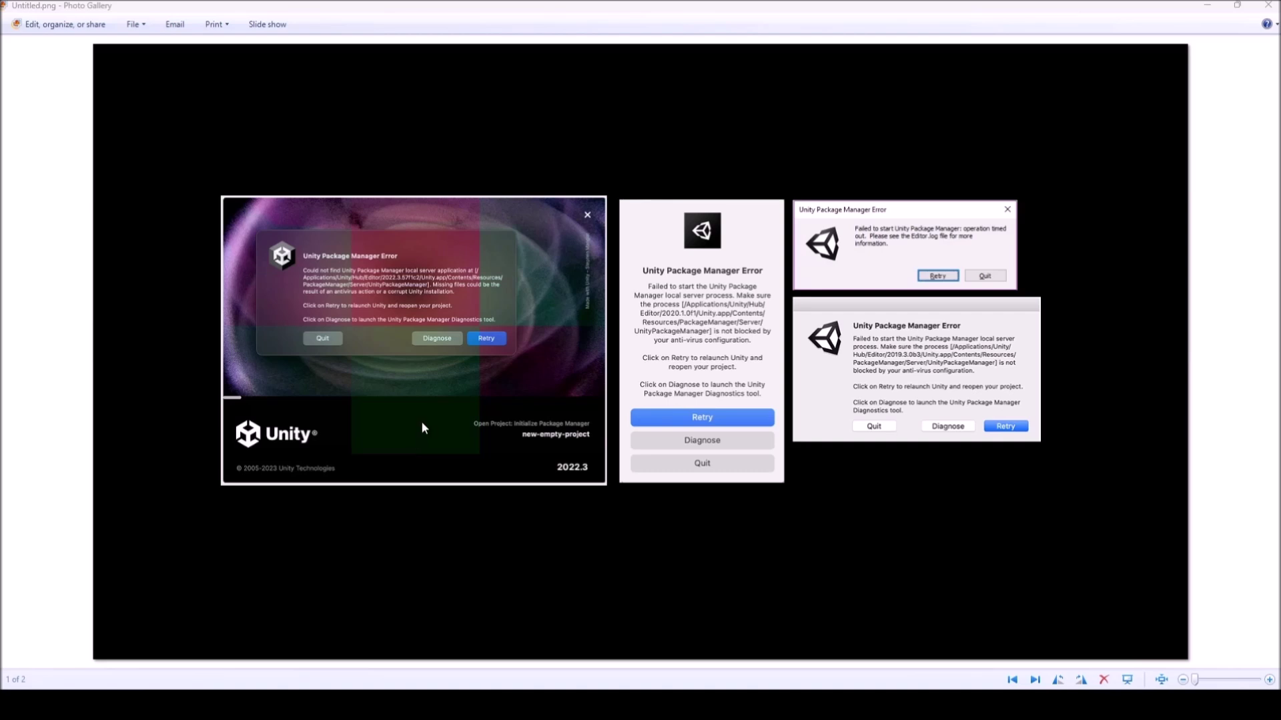
- Close the error image and switch to Windows Security to open the Exclusions page of the virus & threat protection settings
left_click(1268, 5)
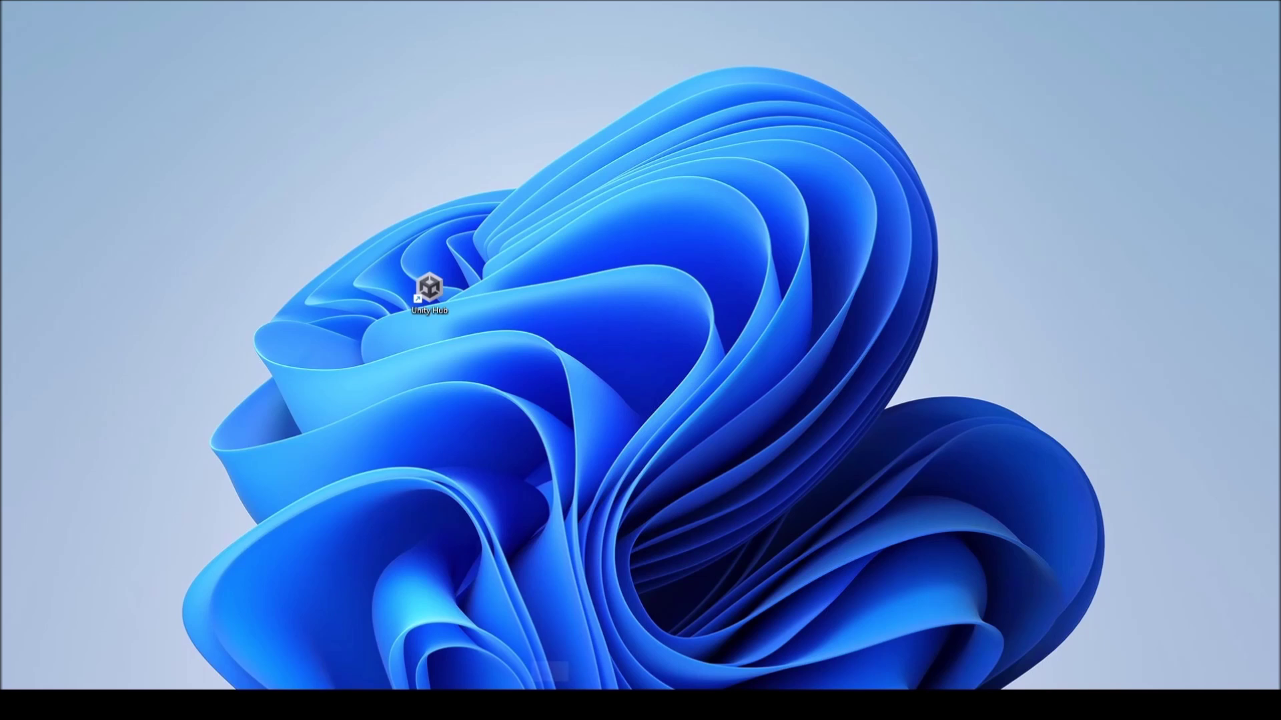
key("super+s")
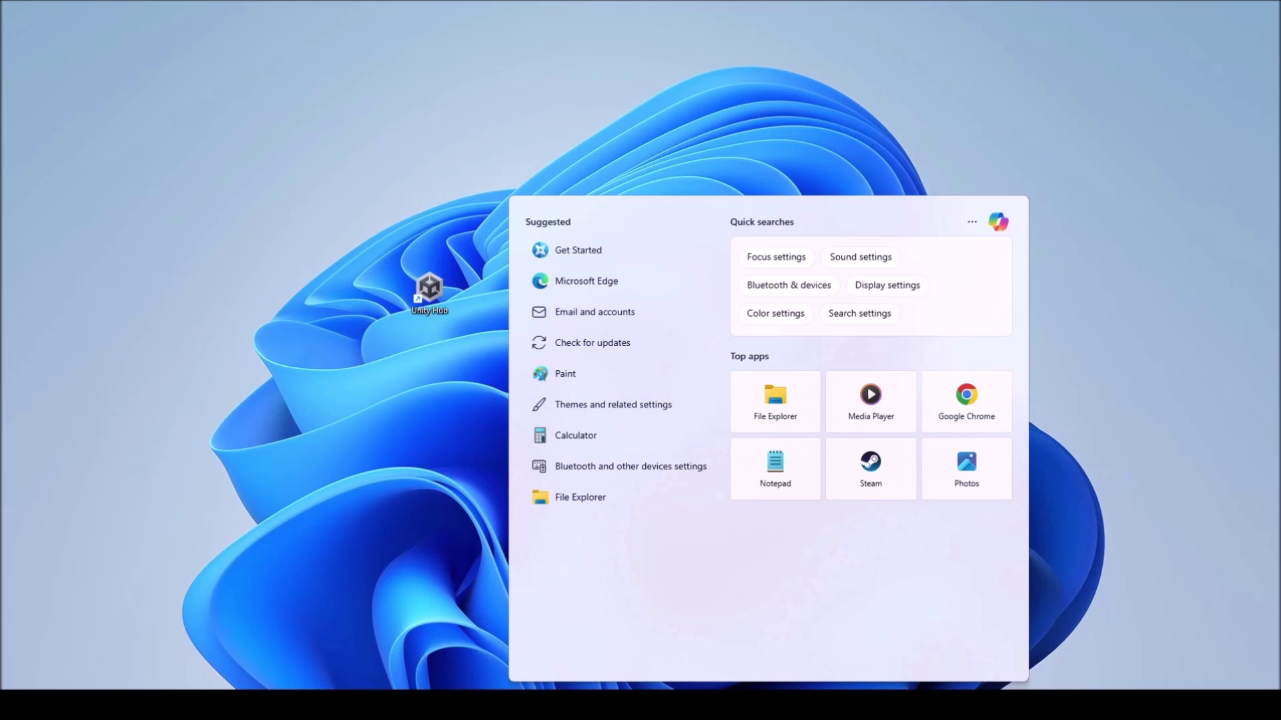
type("sec")
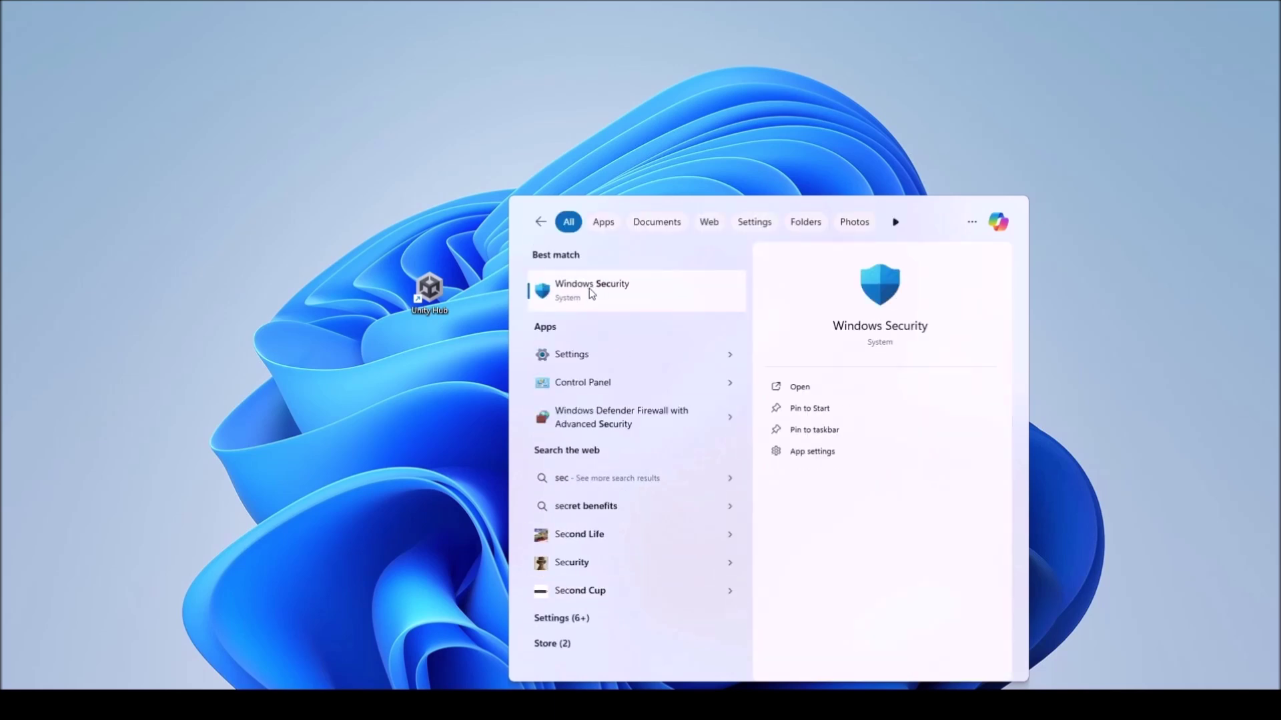
left_click(590, 289)
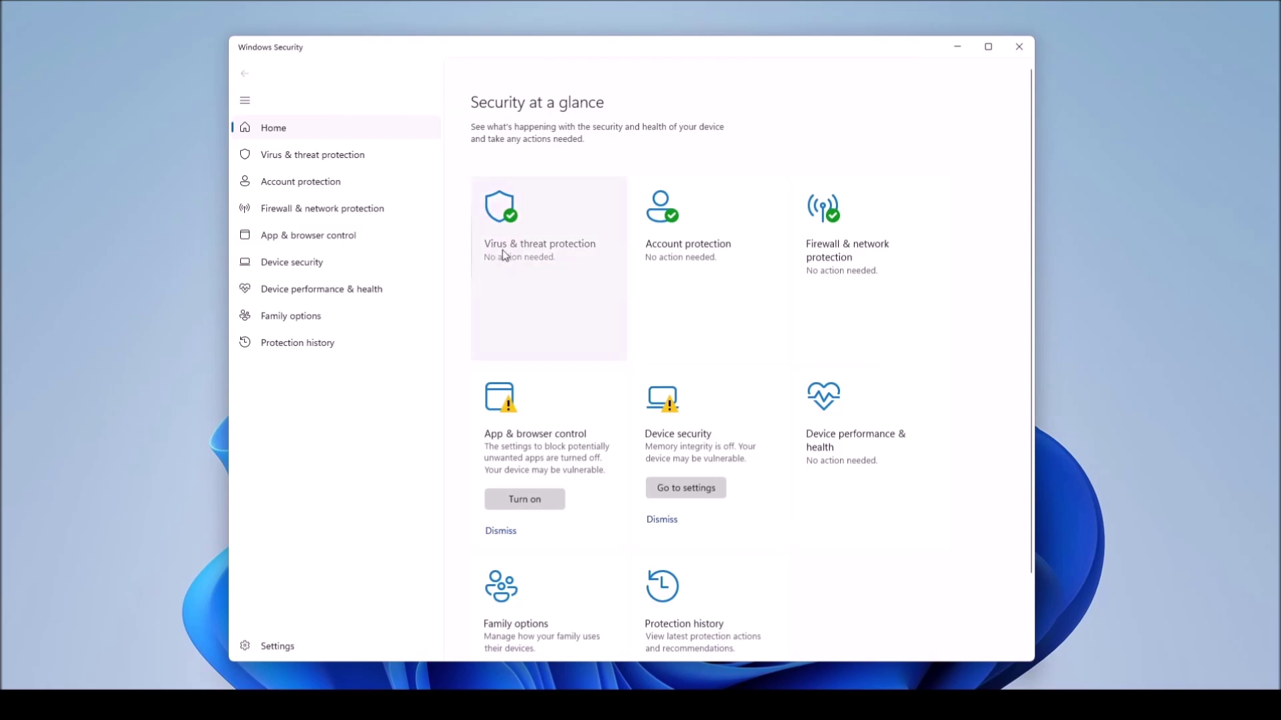
left_click(535, 270)
scroll(577, 300, "down", 1)
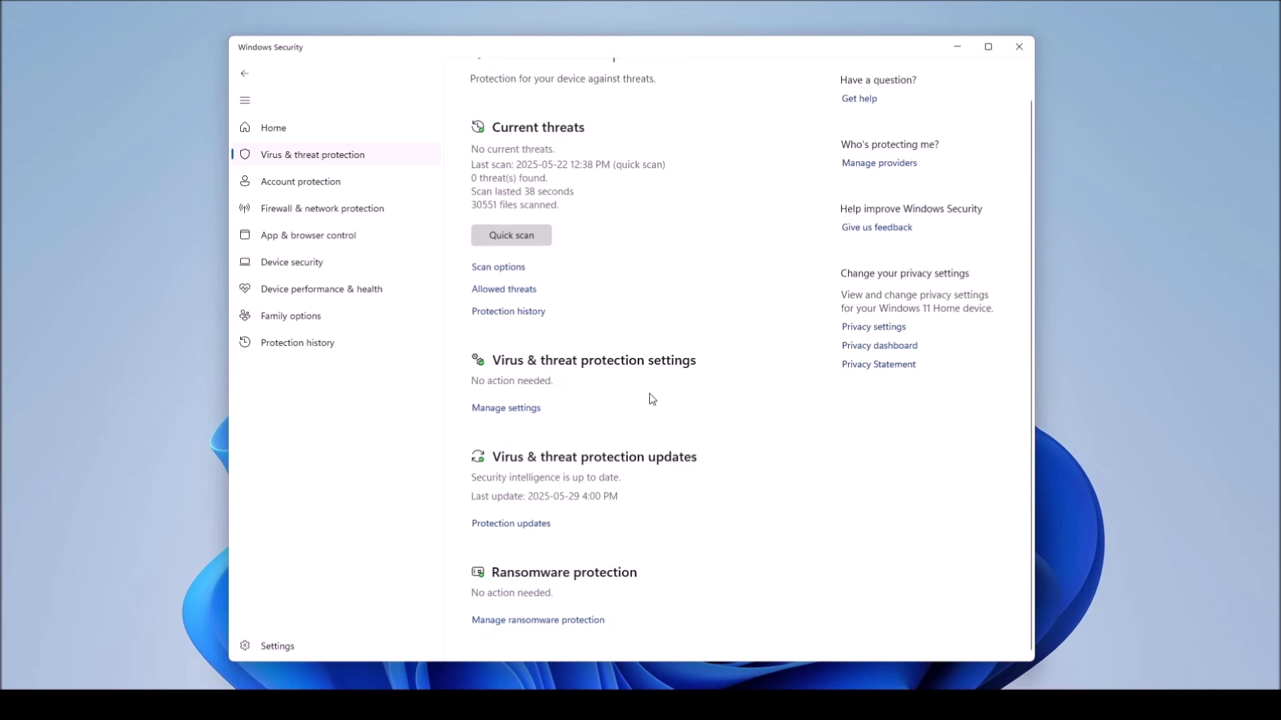
left_click(493, 408)
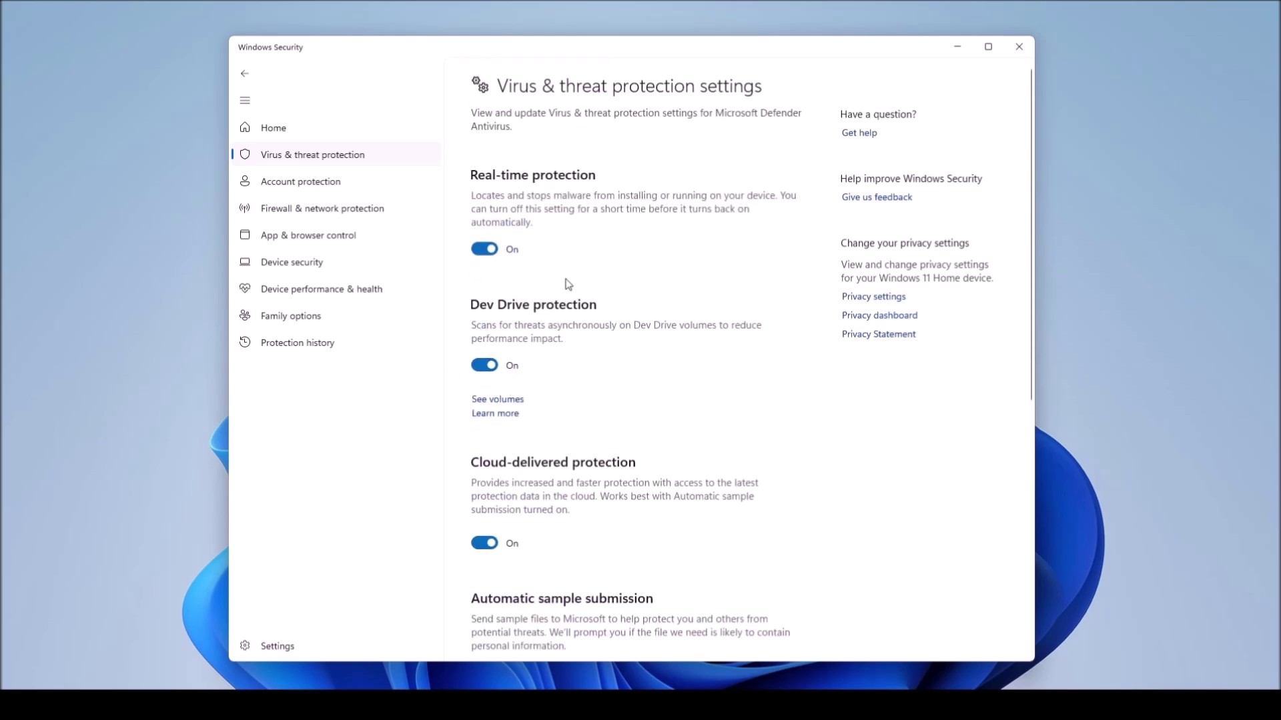
scroll(585, 327, "down", 6)
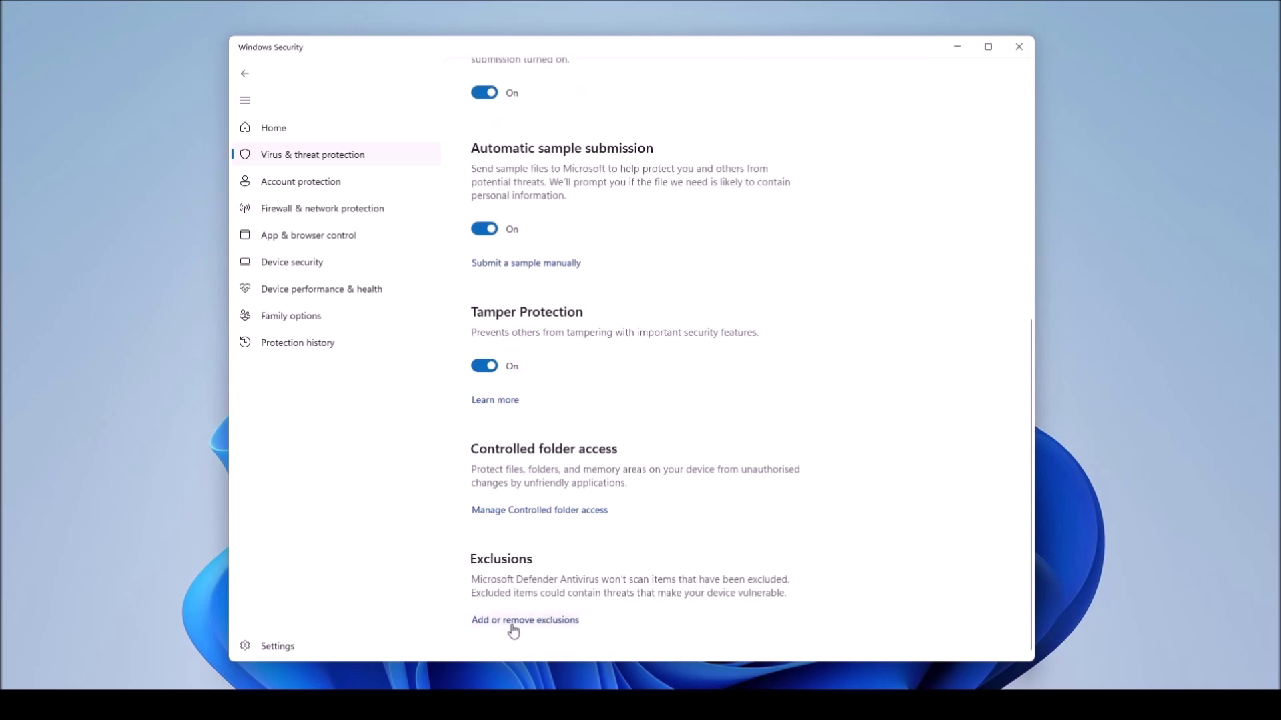
left_click(513, 621)
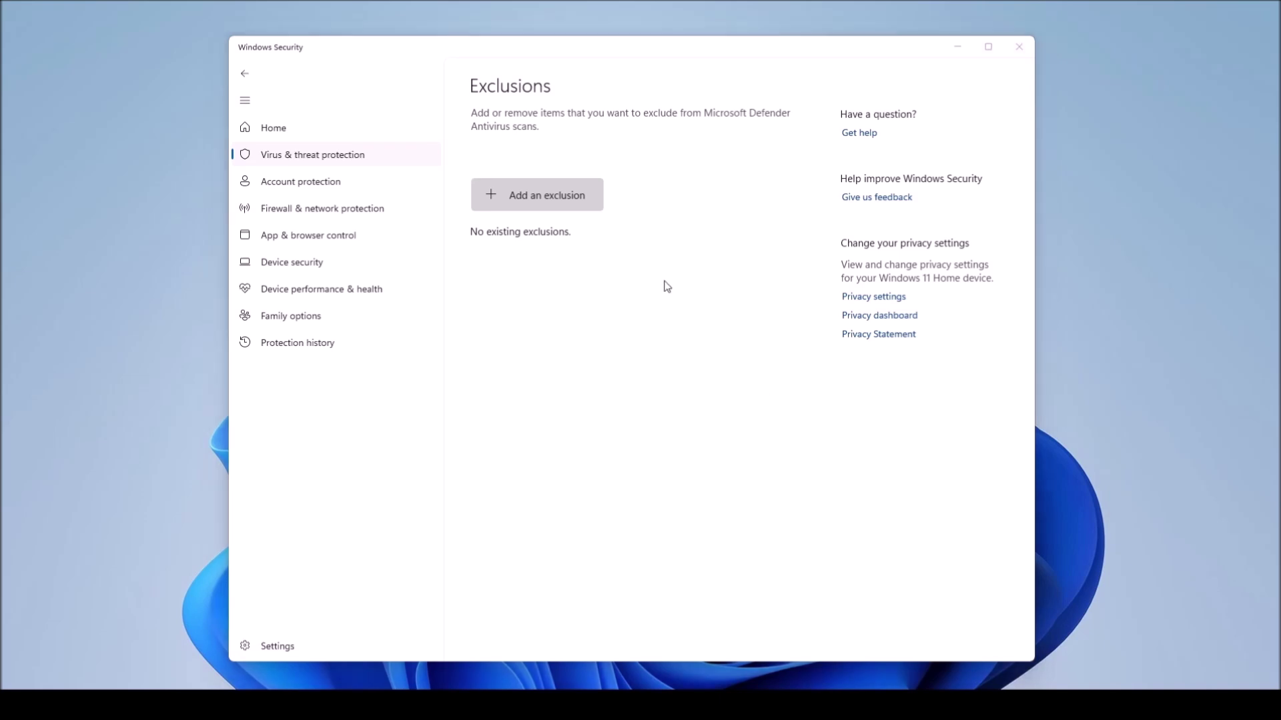
- Fill in a process exclusion named UnityPackageManger.exe and cancel it without adding it
left_click(539, 204)
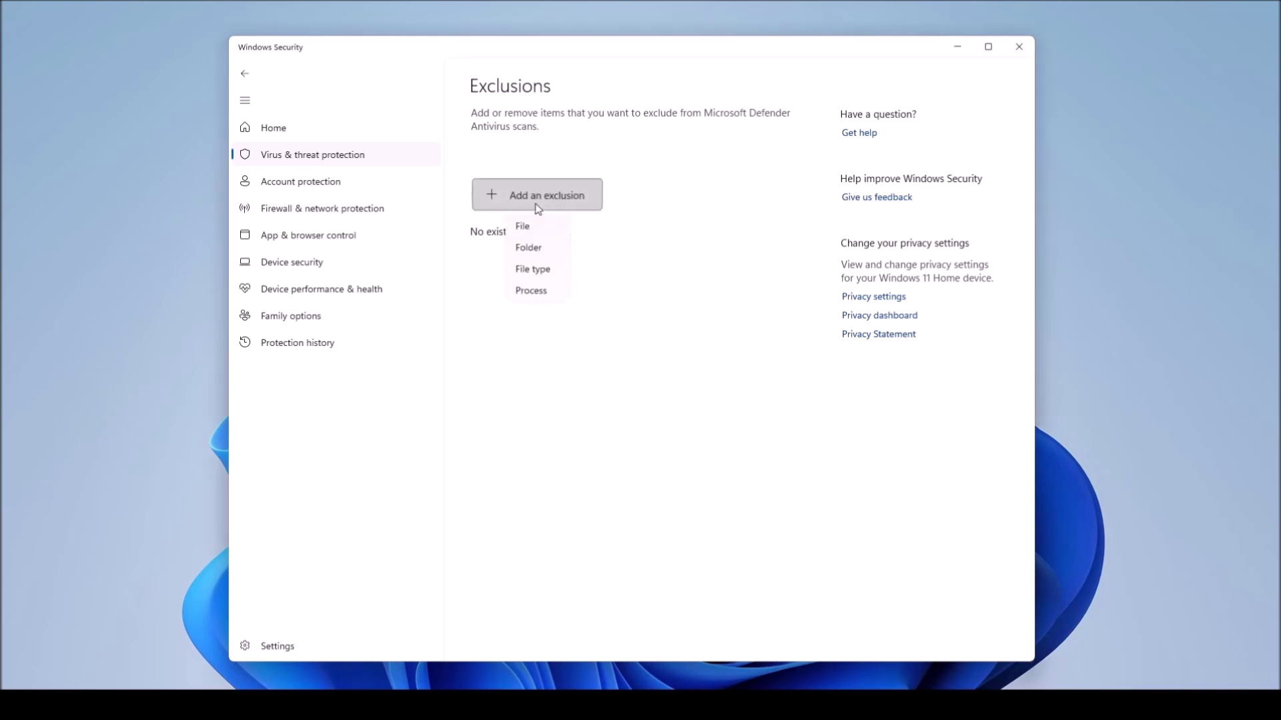
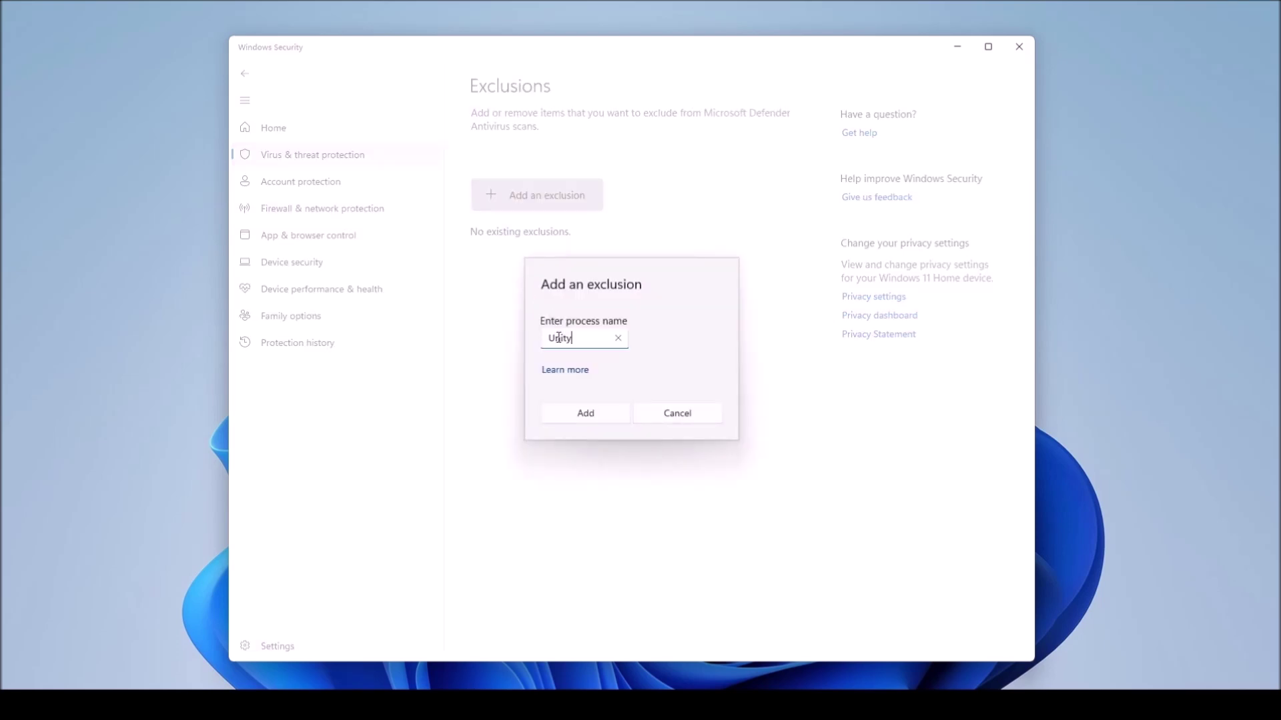
type("PackageManger")
type(".exe")
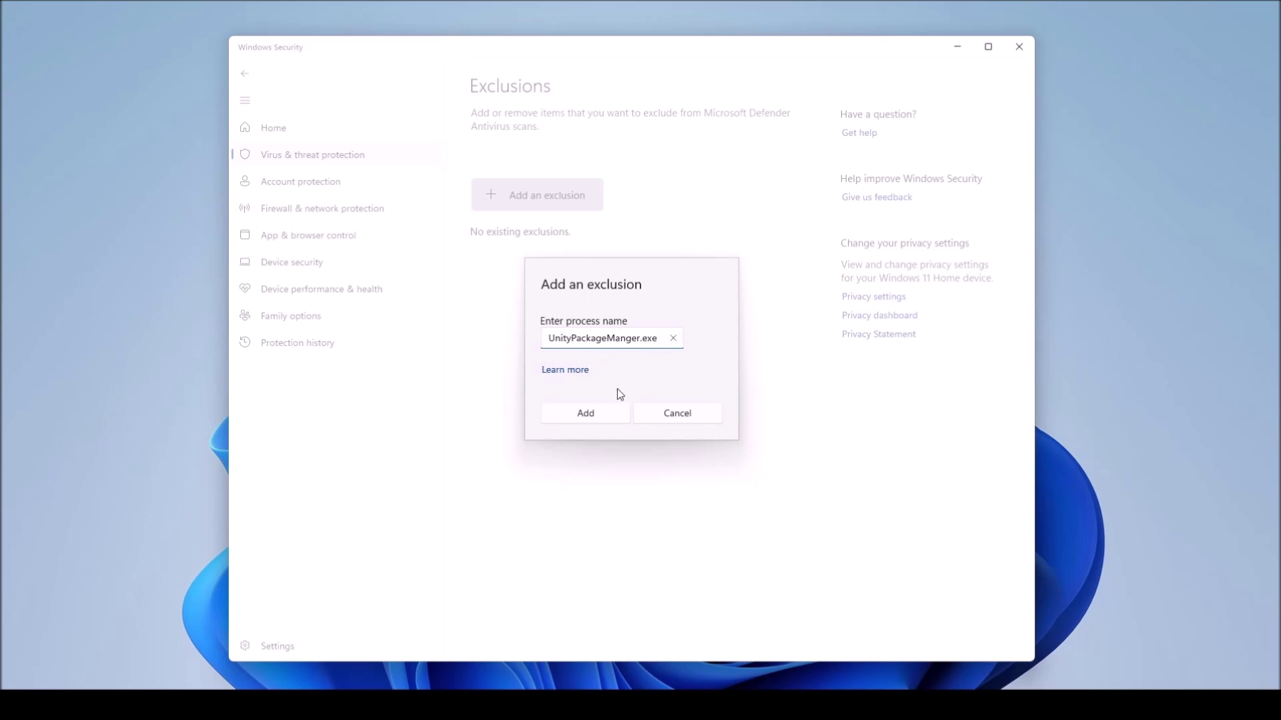
left_click(676, 414)
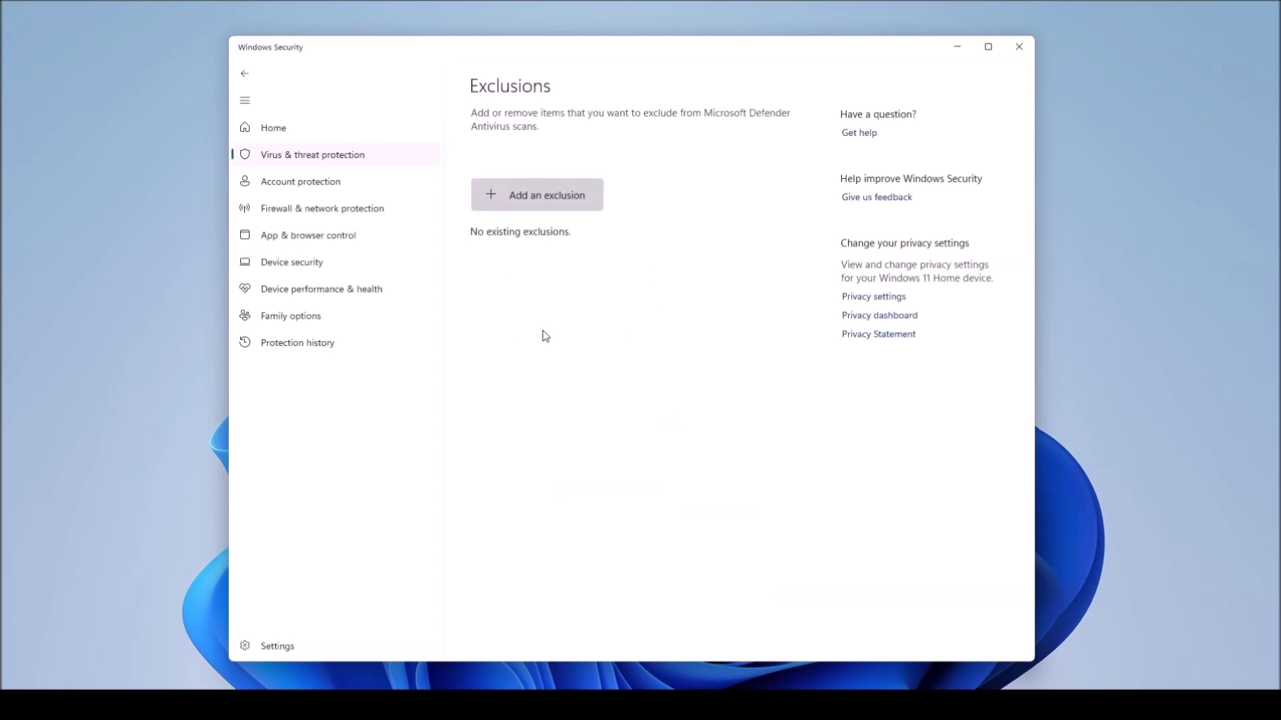
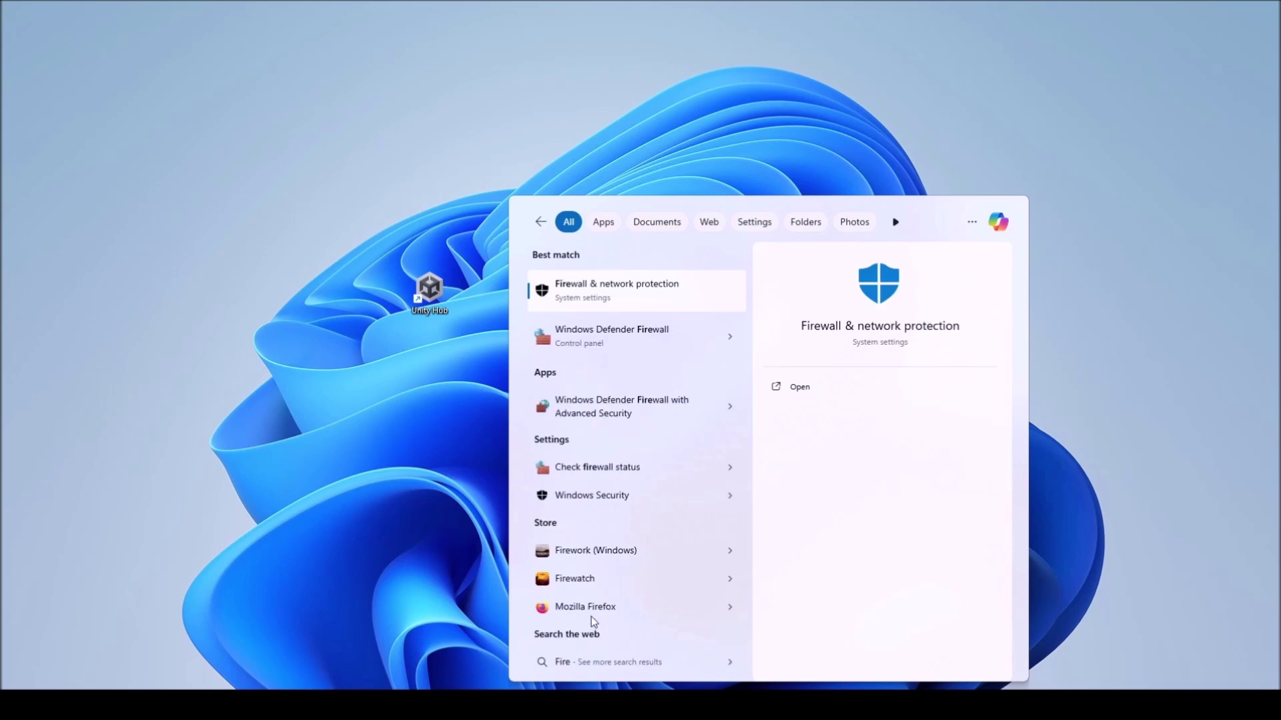
- Switch to Windows Defender Firewall, view the settings for turning the firewall on or off, and close the window
left_click(621, 342)
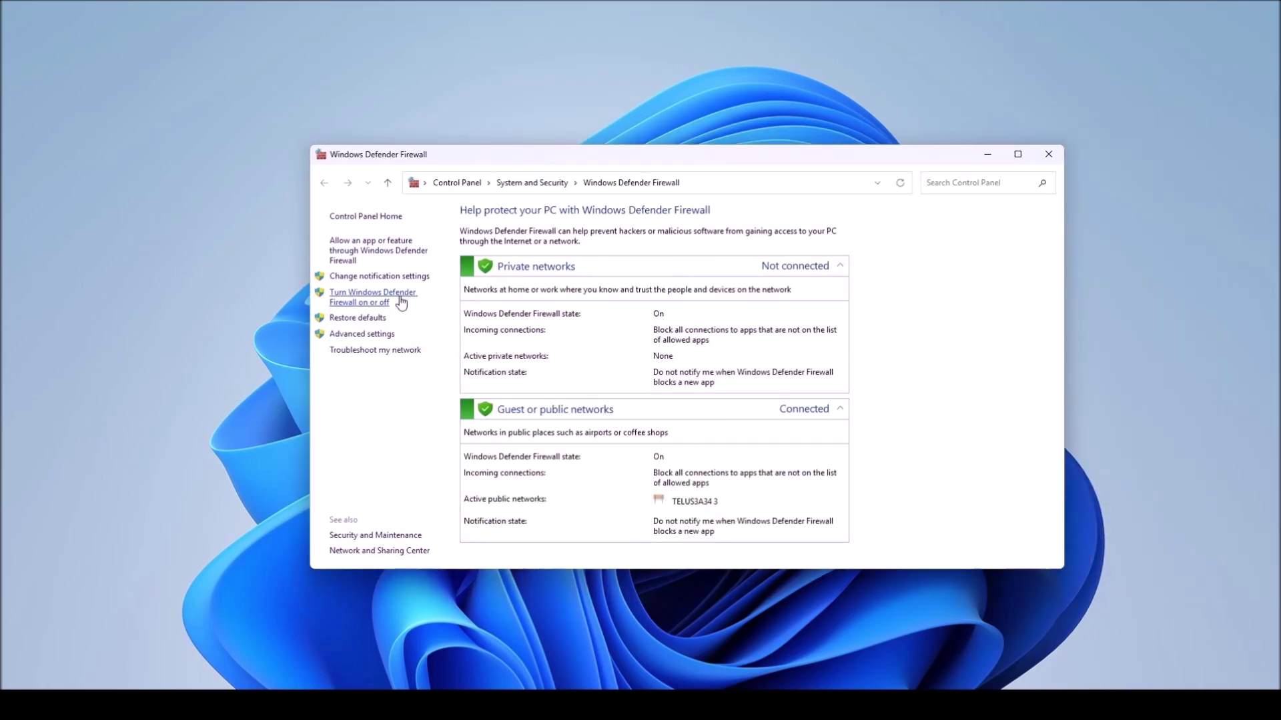
left_click(395, 301)
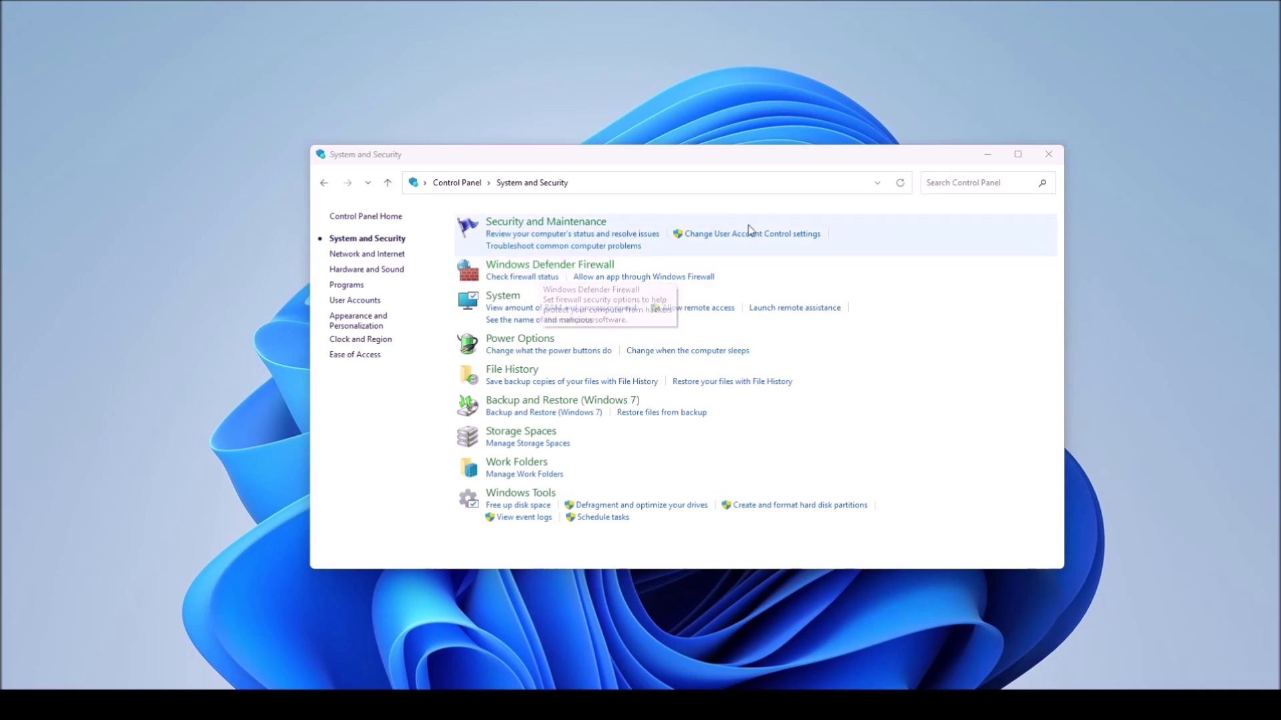
left_click(1049, 154)
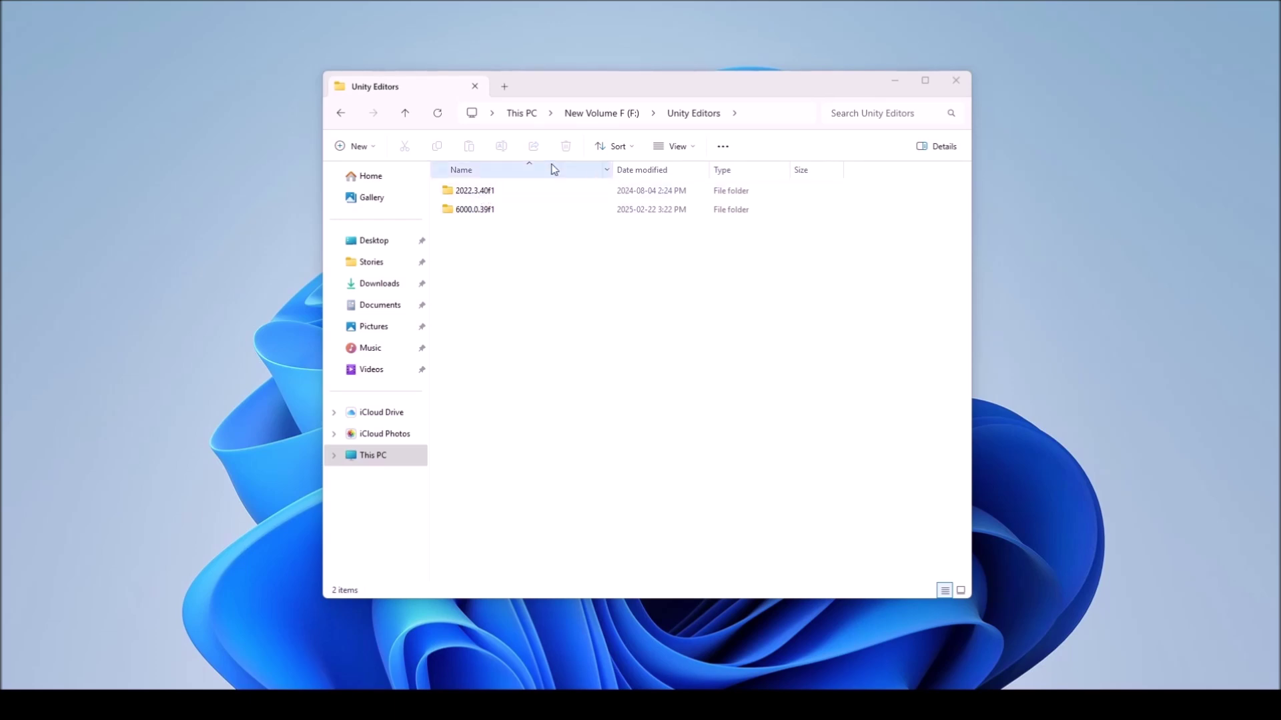
- Locate the PackageManager folder under 2022.3.40f1\Editor\Data\Resources again, go back to Resources and close the file window
double_click(481, 194)
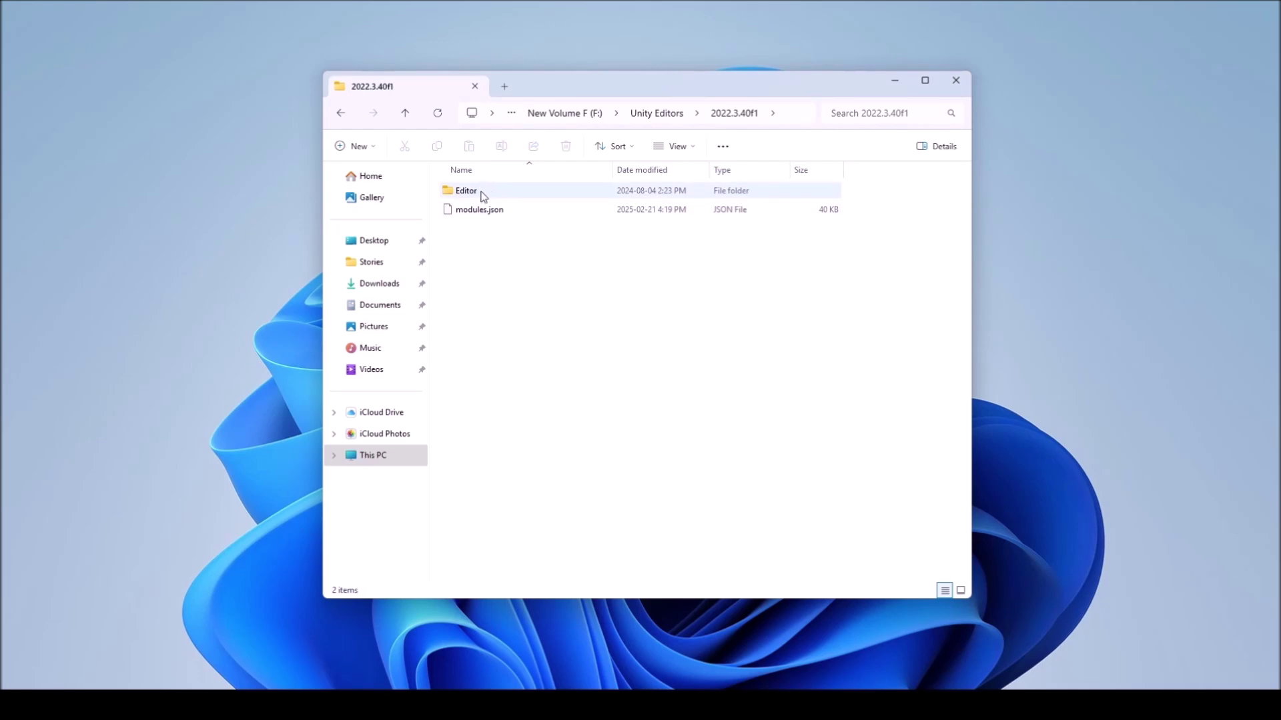
double_click(481, 194)
double_click(480, 210)
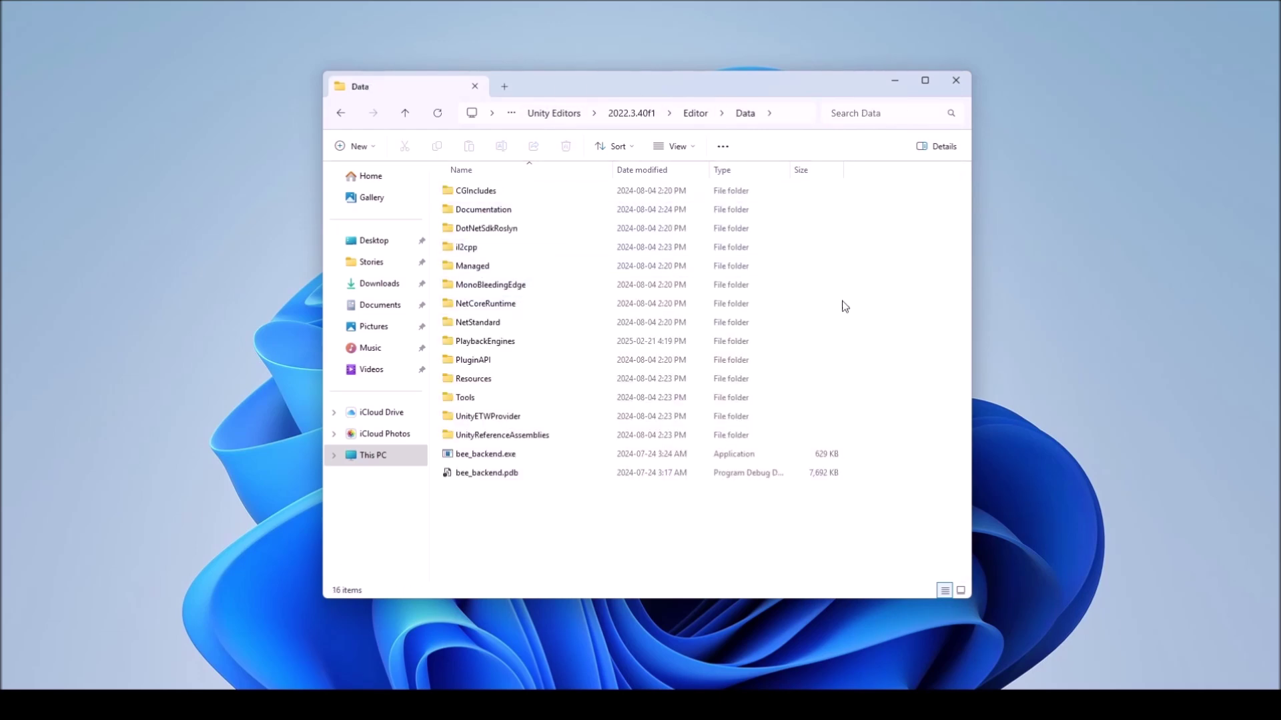
double_click(502, 386)
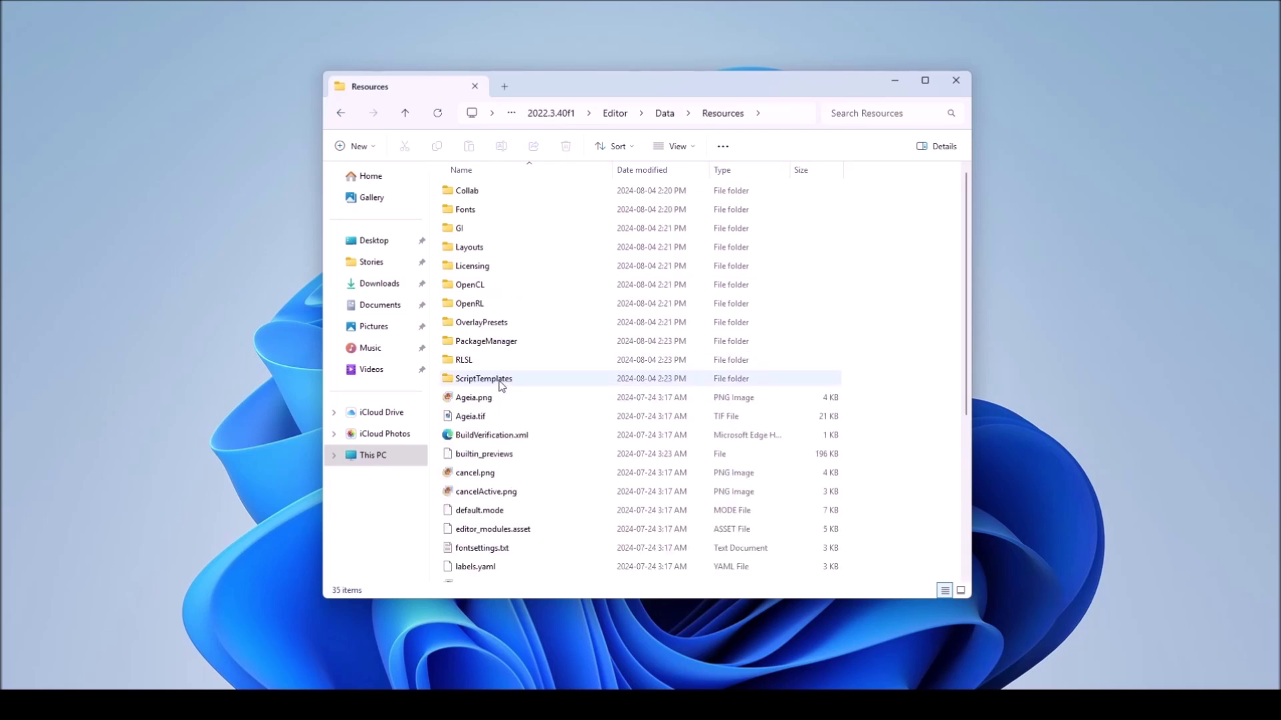
double_click(507, 344)
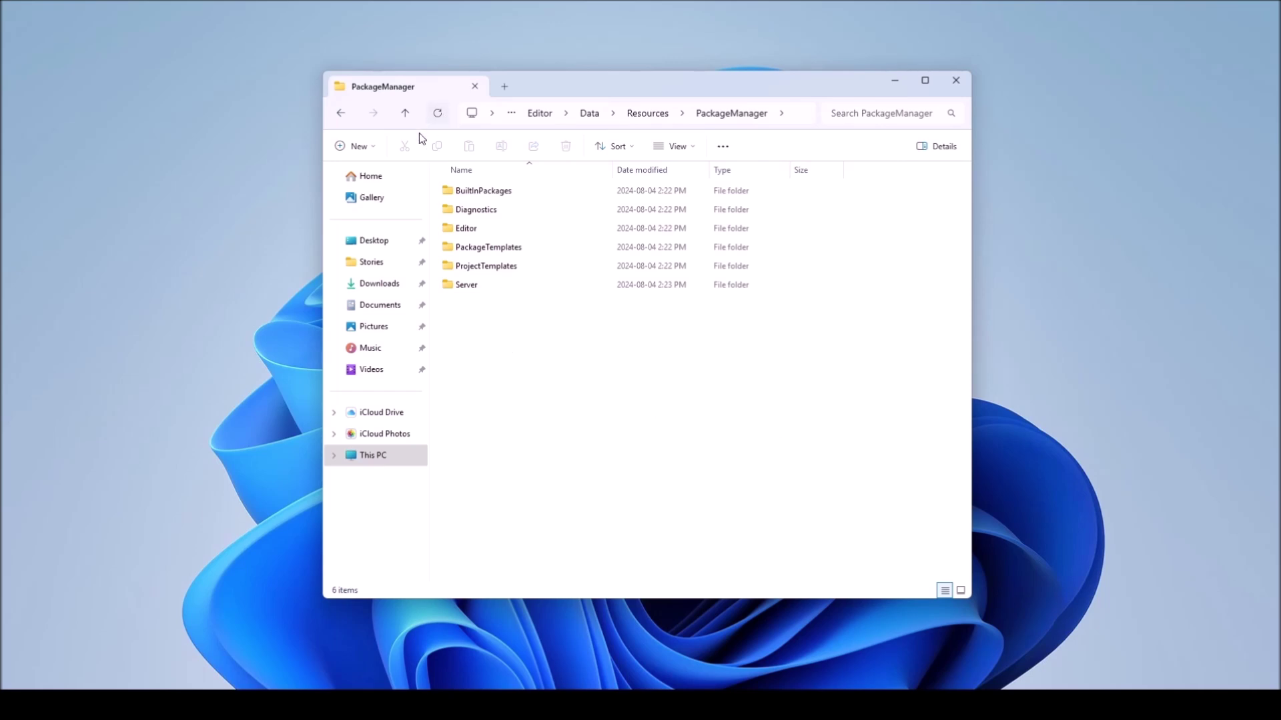
left_click(340, 115)
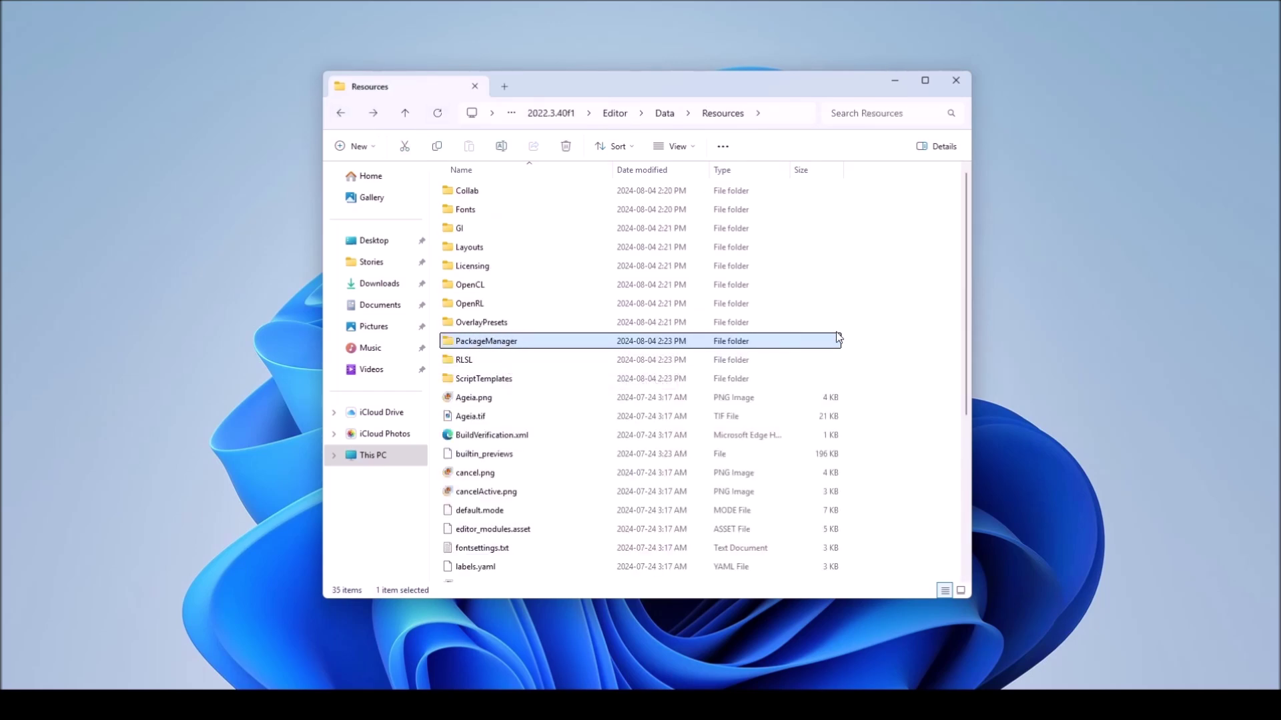
left_click(946, 87)
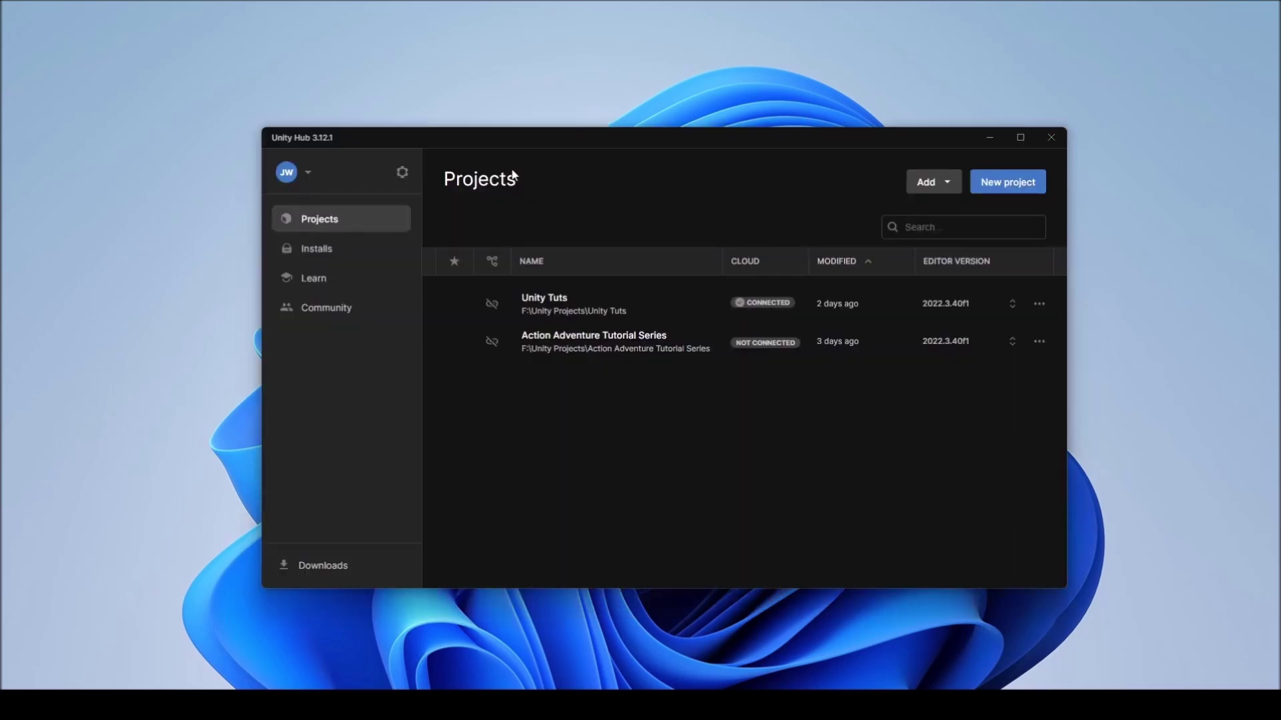
- In Installs, locate an existing editor by selecting Unity.exe in the 2022.3.40f1\Editor folder, and cancel without adding it
left_click(320, 252)
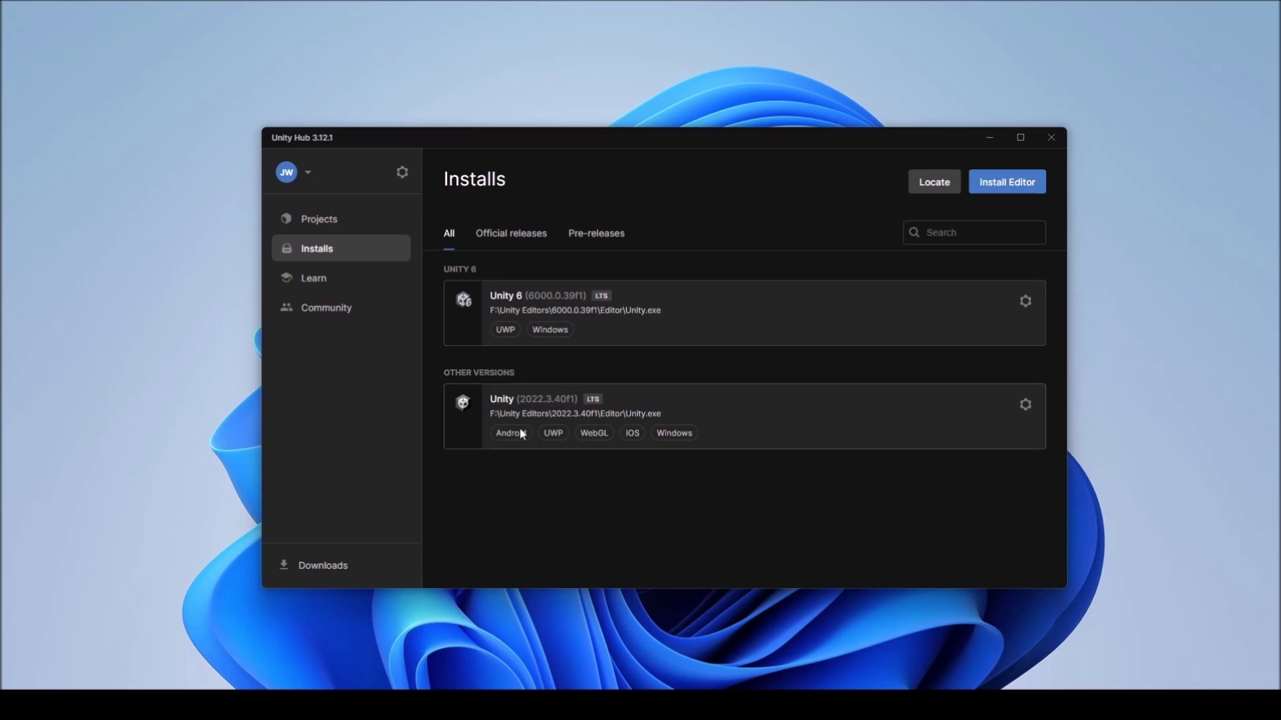
left_click(933, 185)
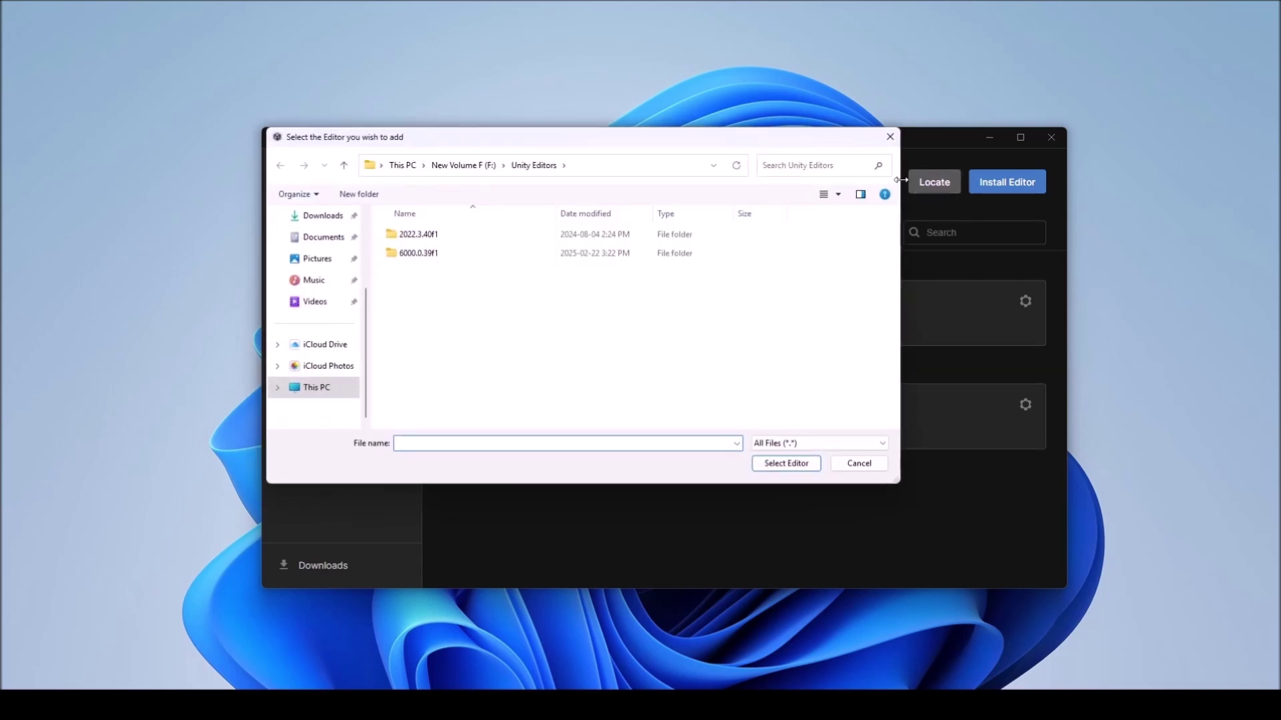
left_click(416, 235)
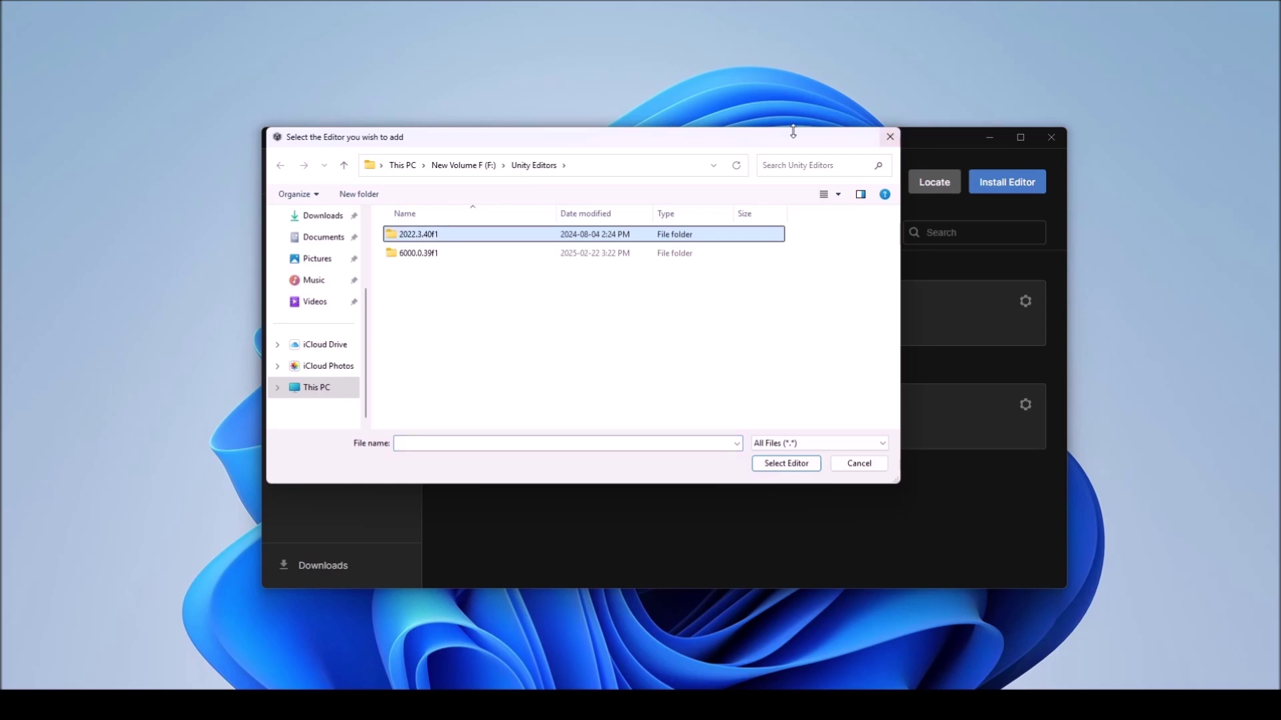
left_click(791, 465)
left_click(789, 465)
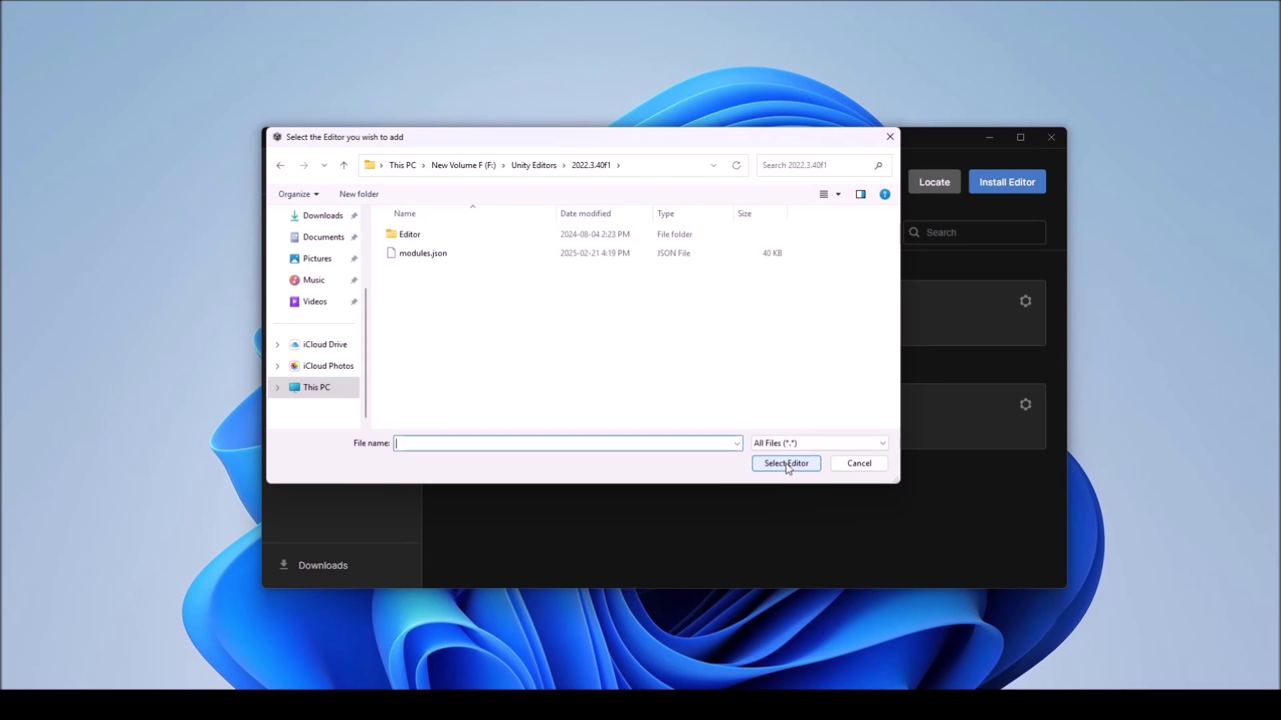
double_click(411, 234)
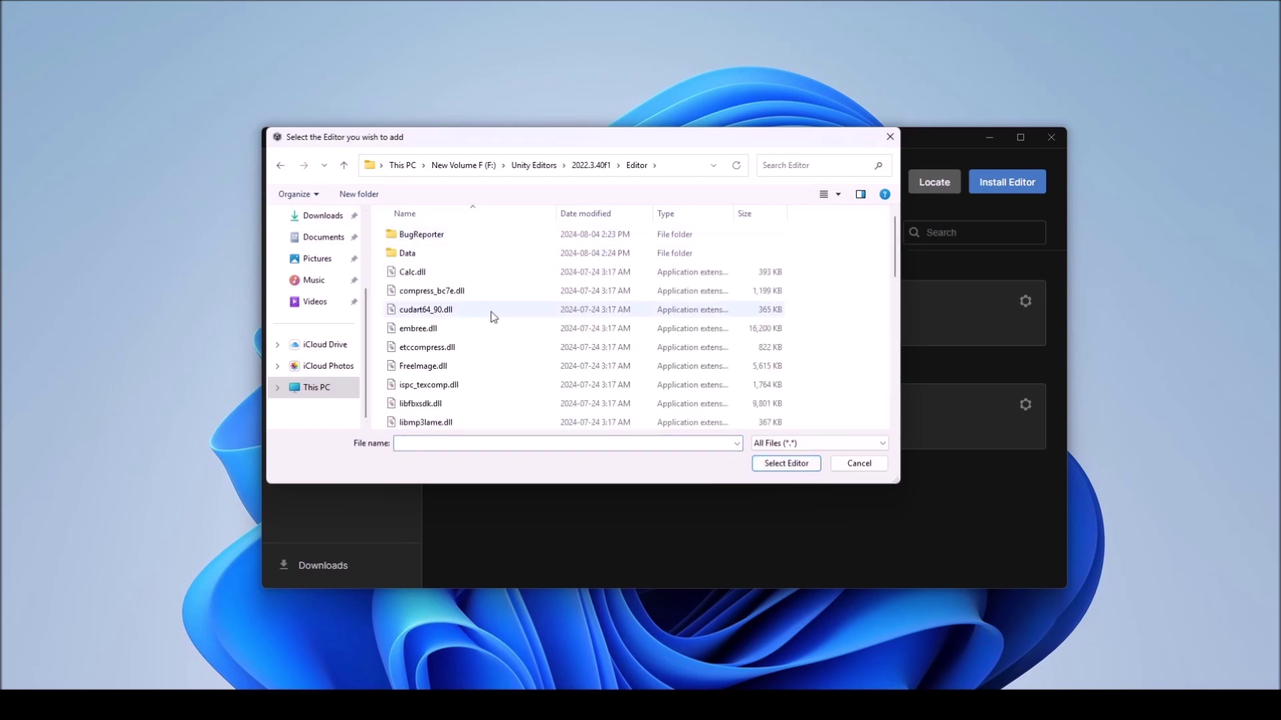
scroll(494, 317, "down", 10)
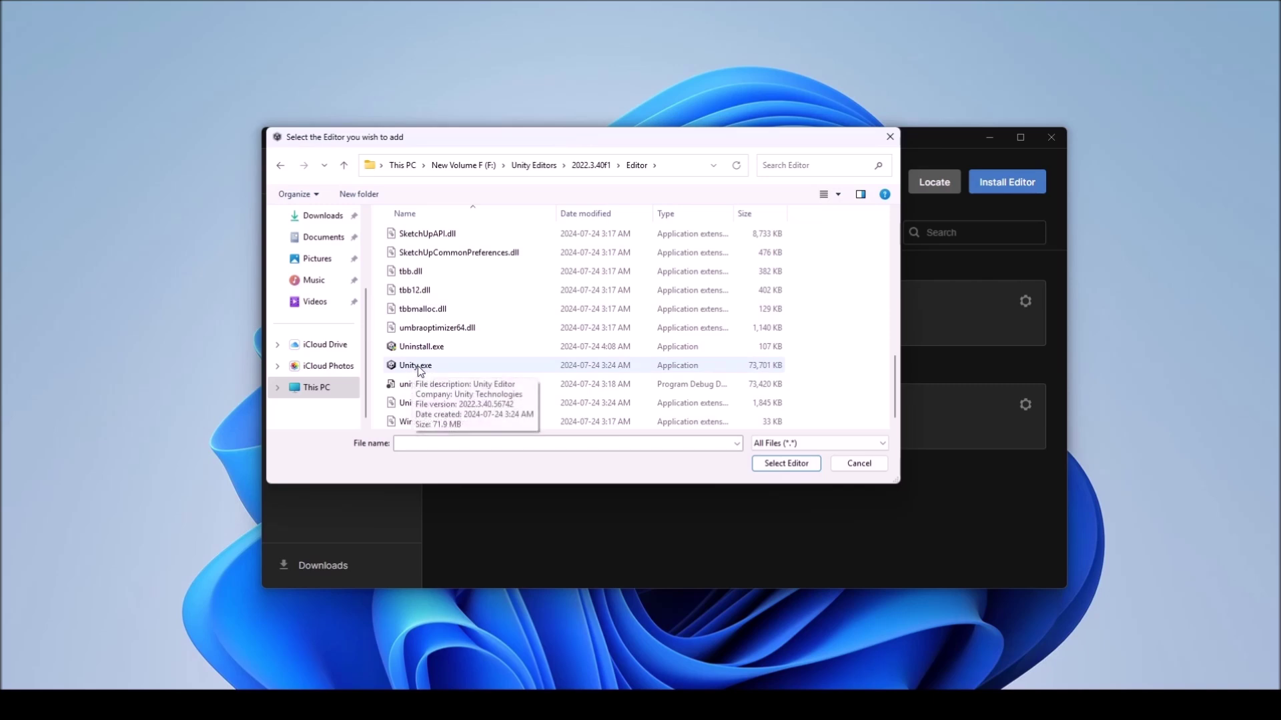
left_click(431, 367)
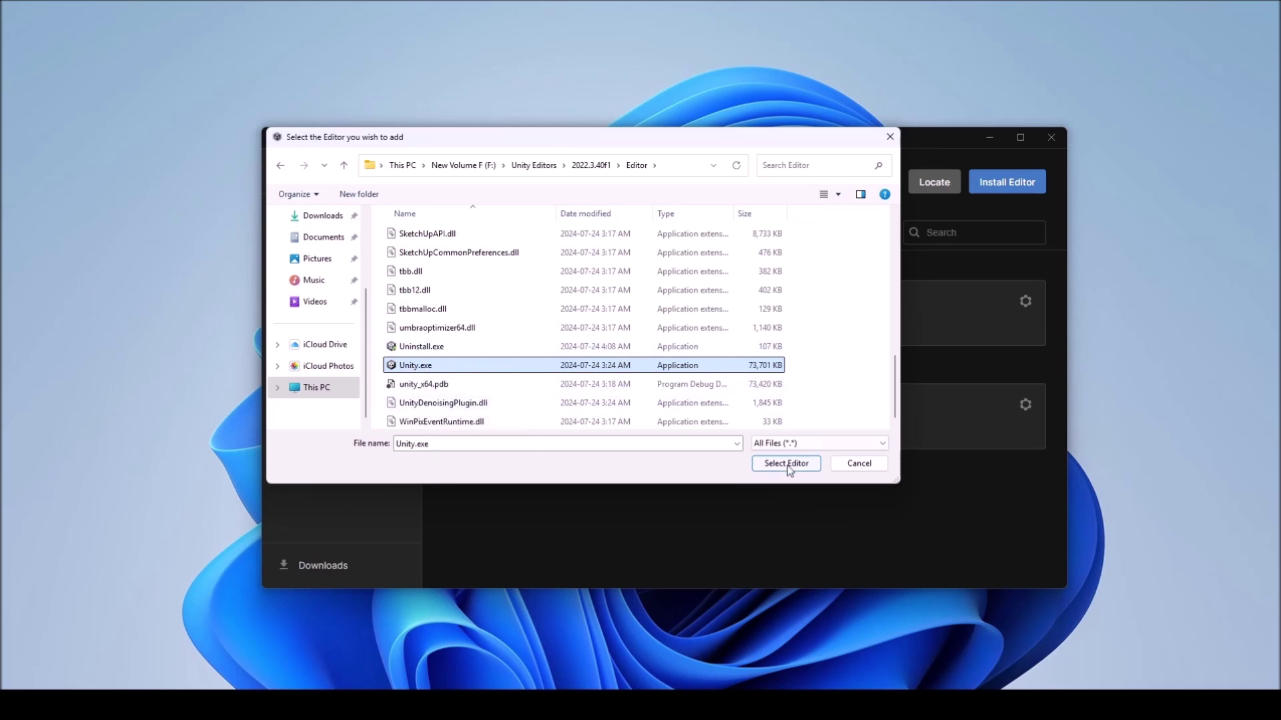
left_click(855, 466)
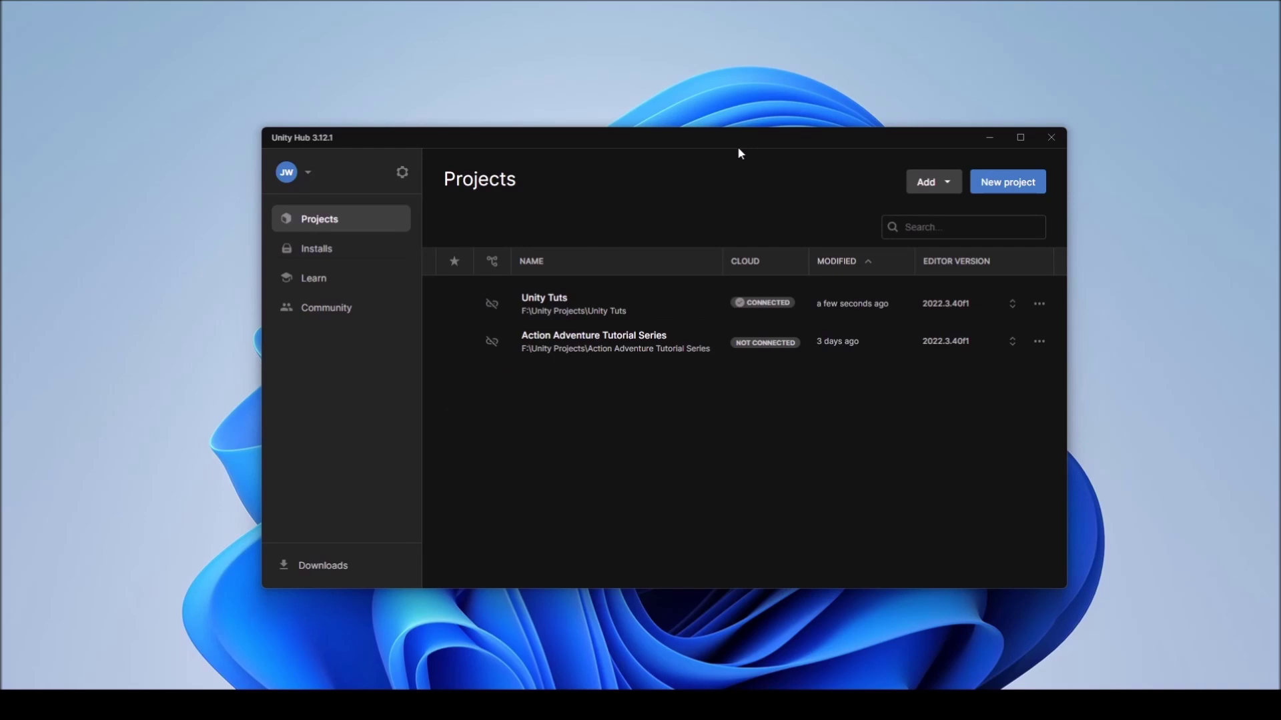
- Check the editor versions offered for a new project and for the Unity Tuts project, leaving both dialogs without making changes
left_click(1004, 181)
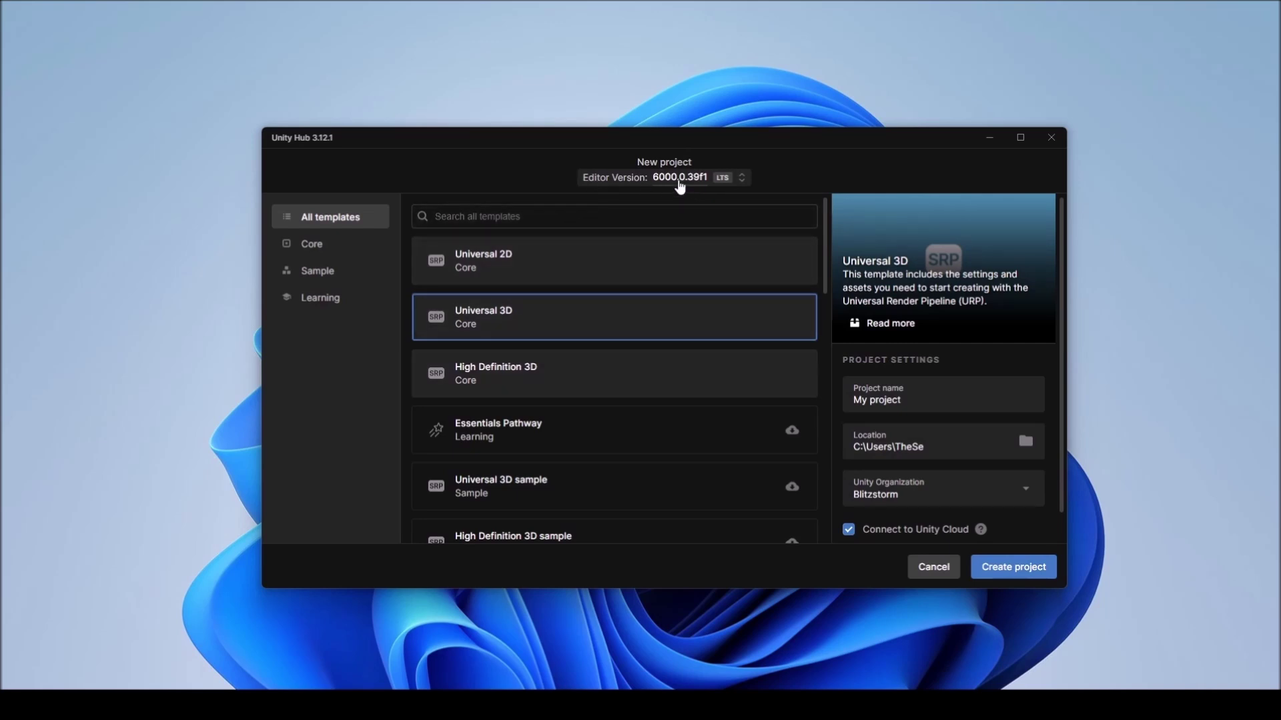
left_click(743, 184)
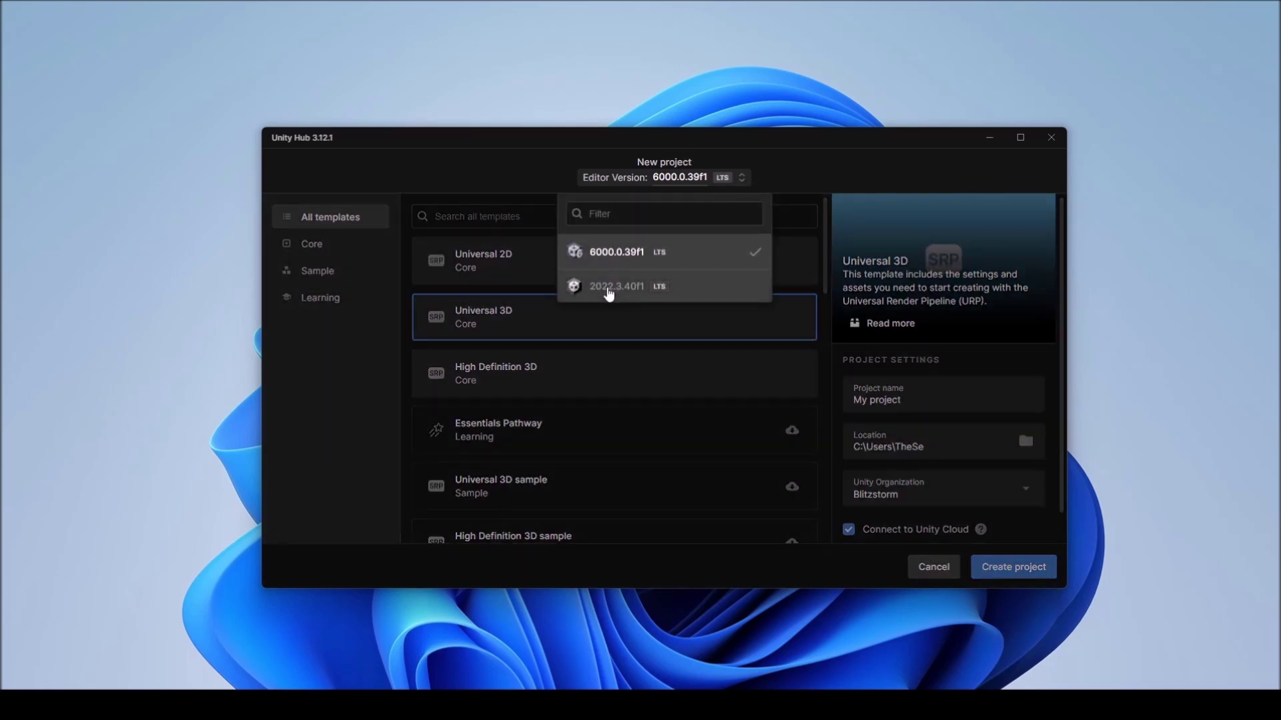
left_click(787, 166)
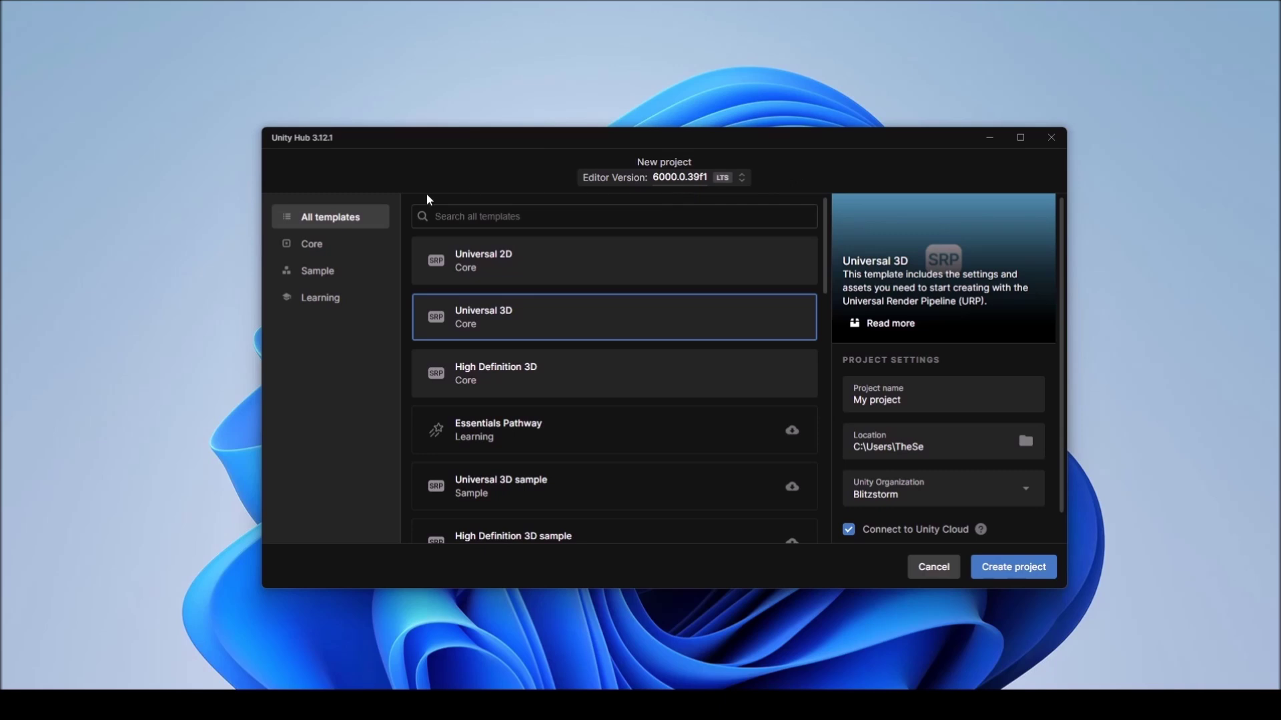
left_click(931, 566)
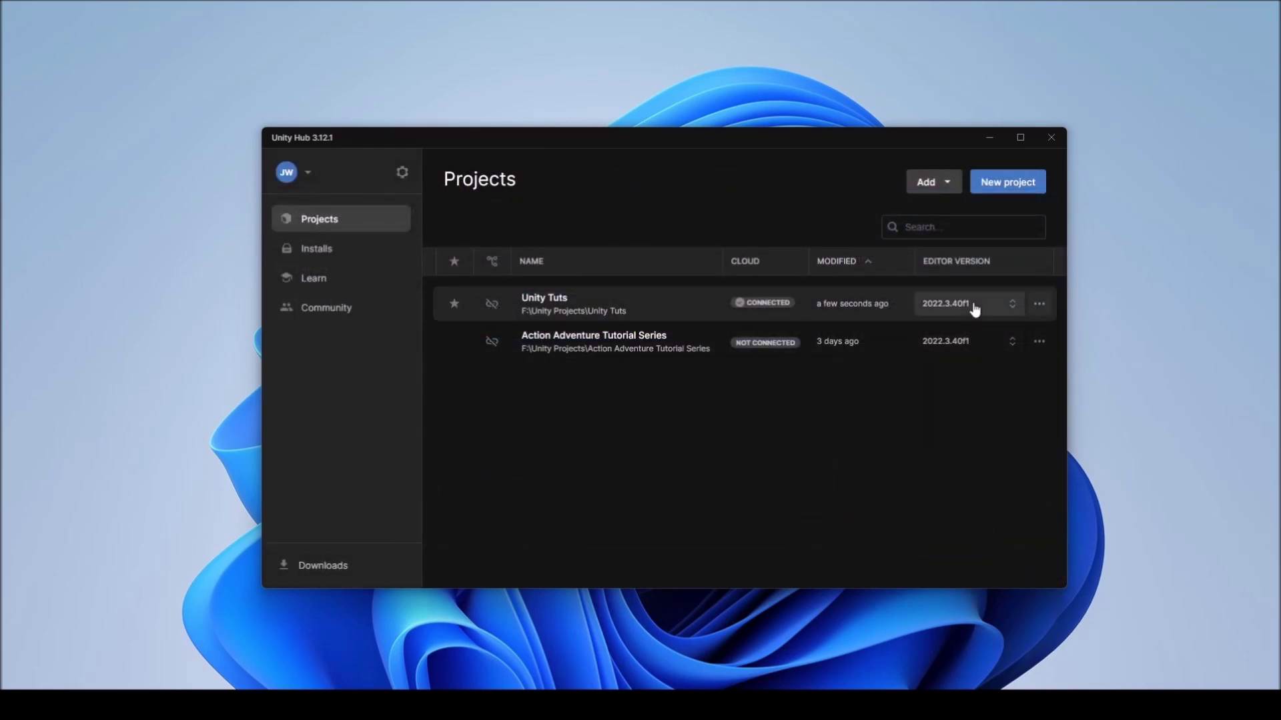
left_click(1008, 306)
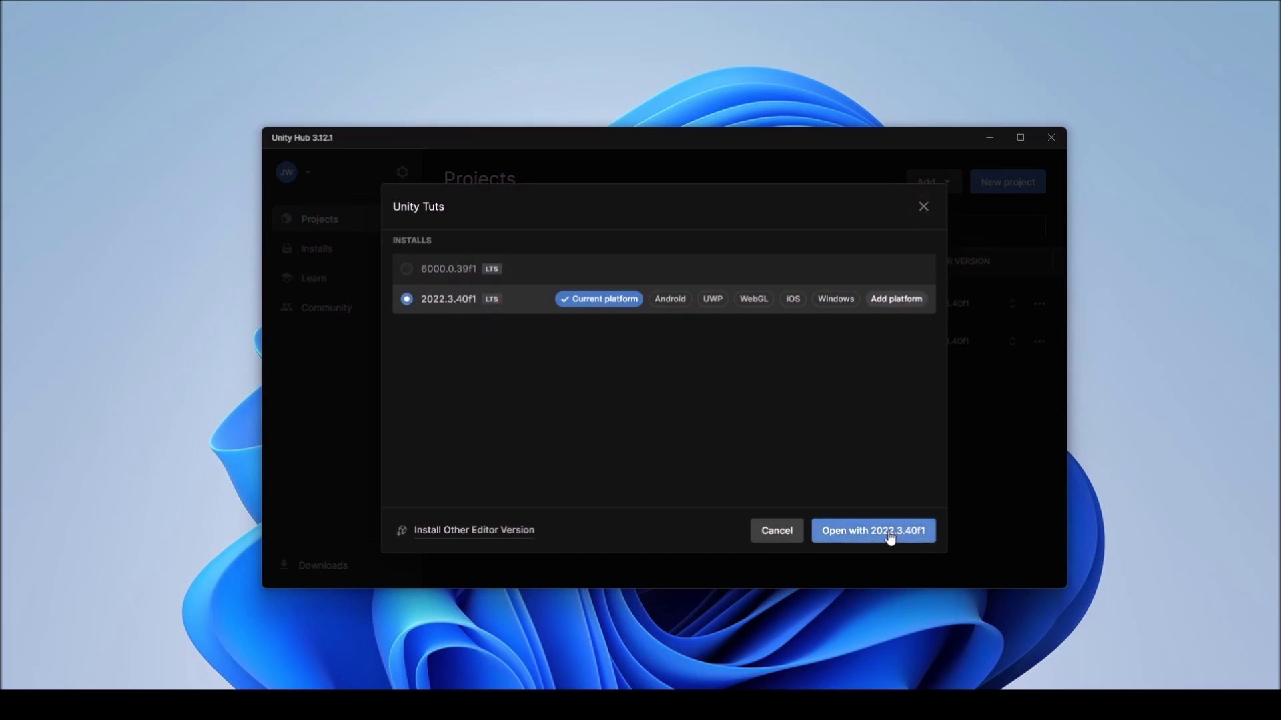
left_click(924, 207)
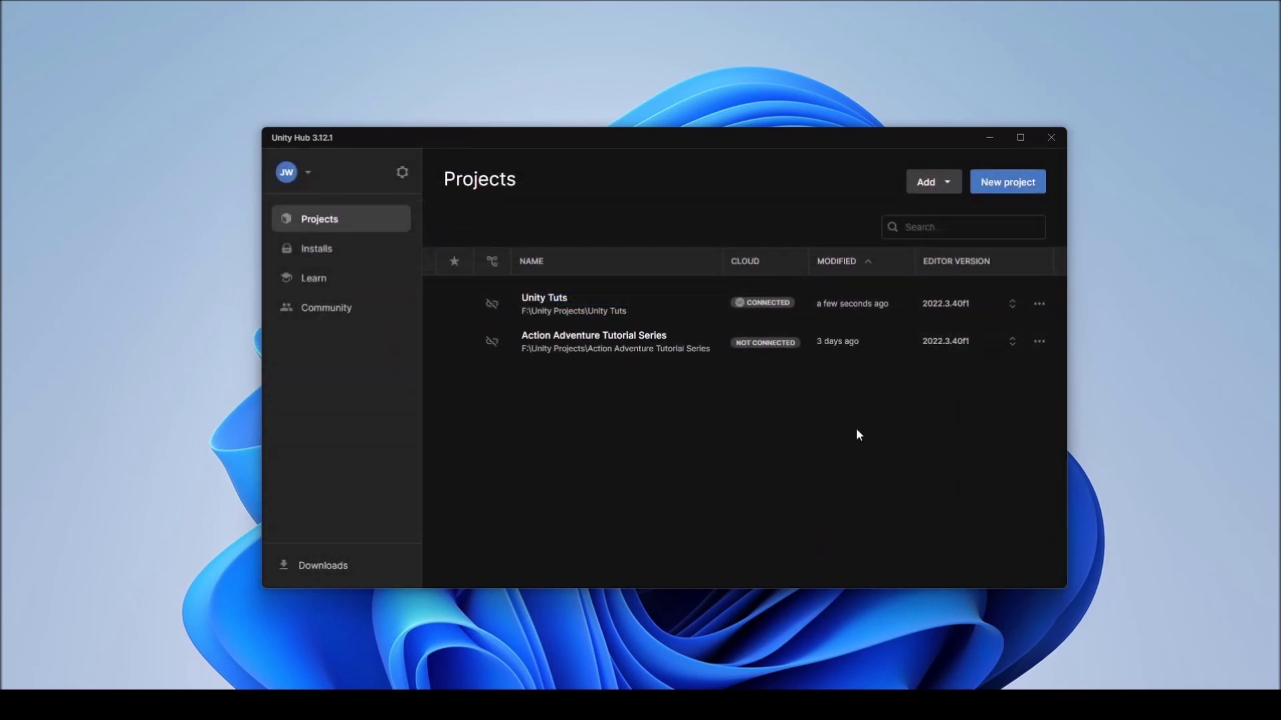